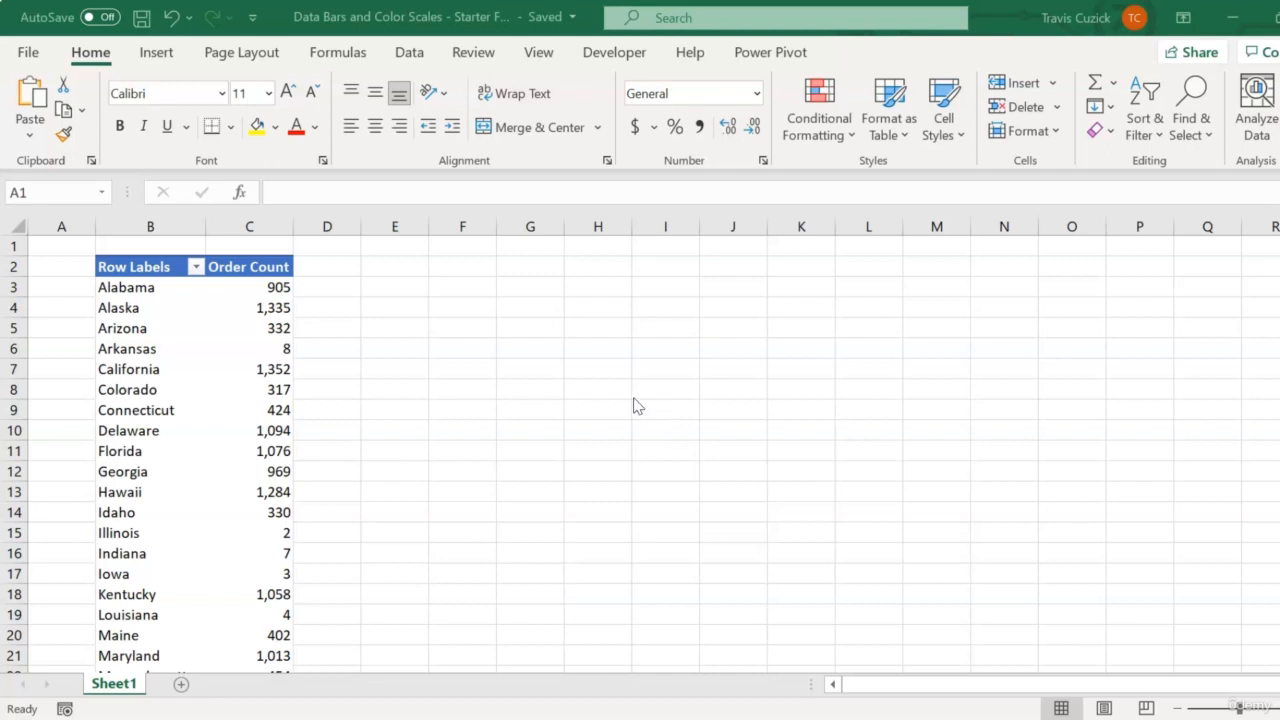
Apply blue gradient-fill data bars to Alaska's order count and extend the rule to all cells showing "Order Count" values.
click(271, 309)
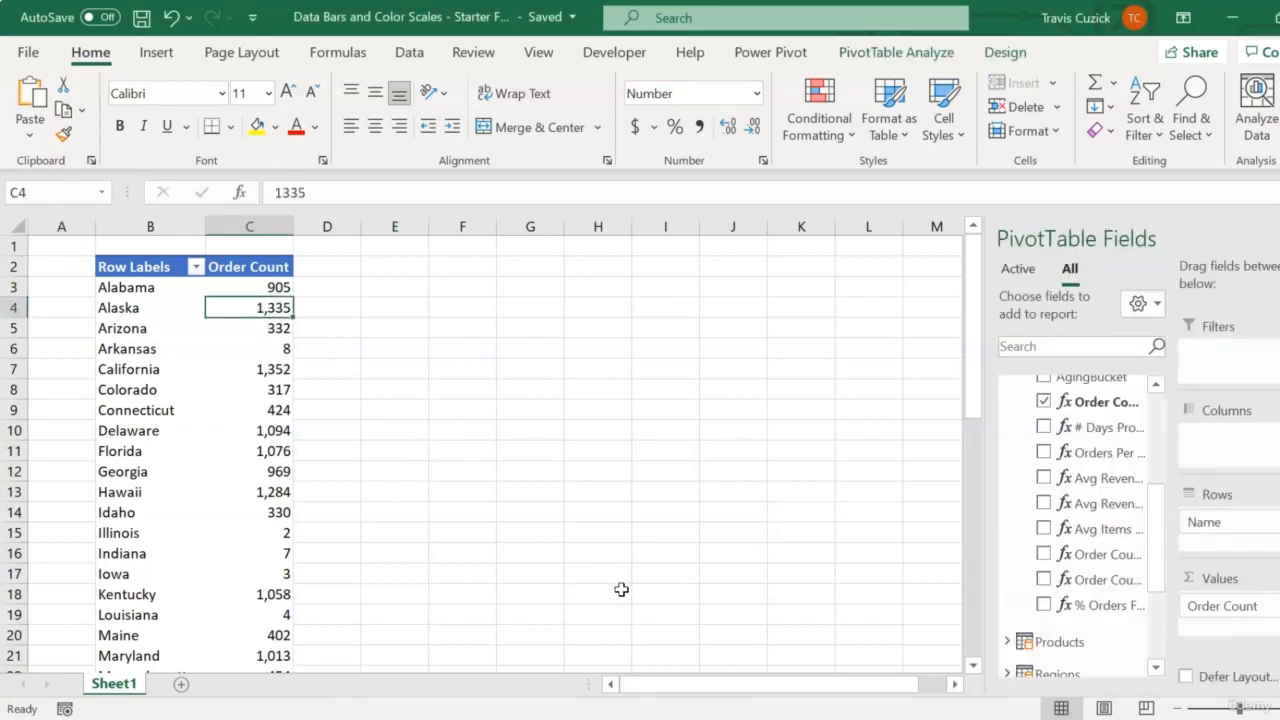
click(821, 137)
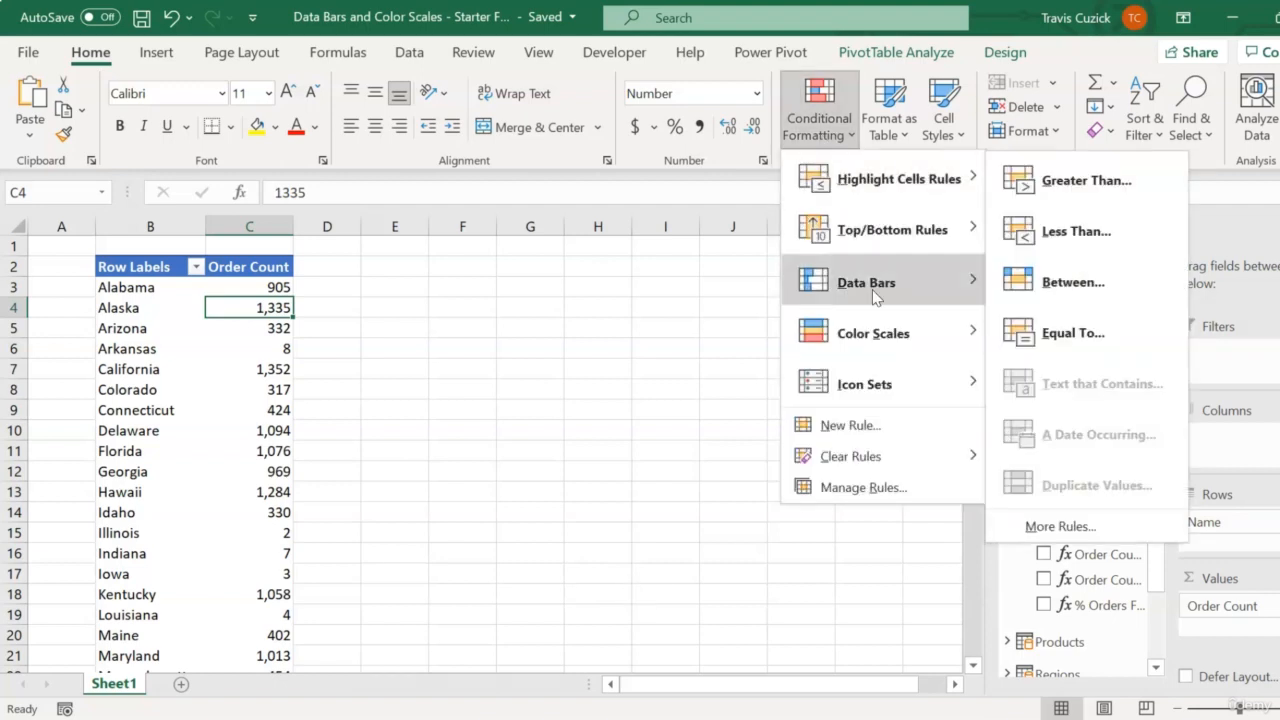
mouse_move(875, 297)
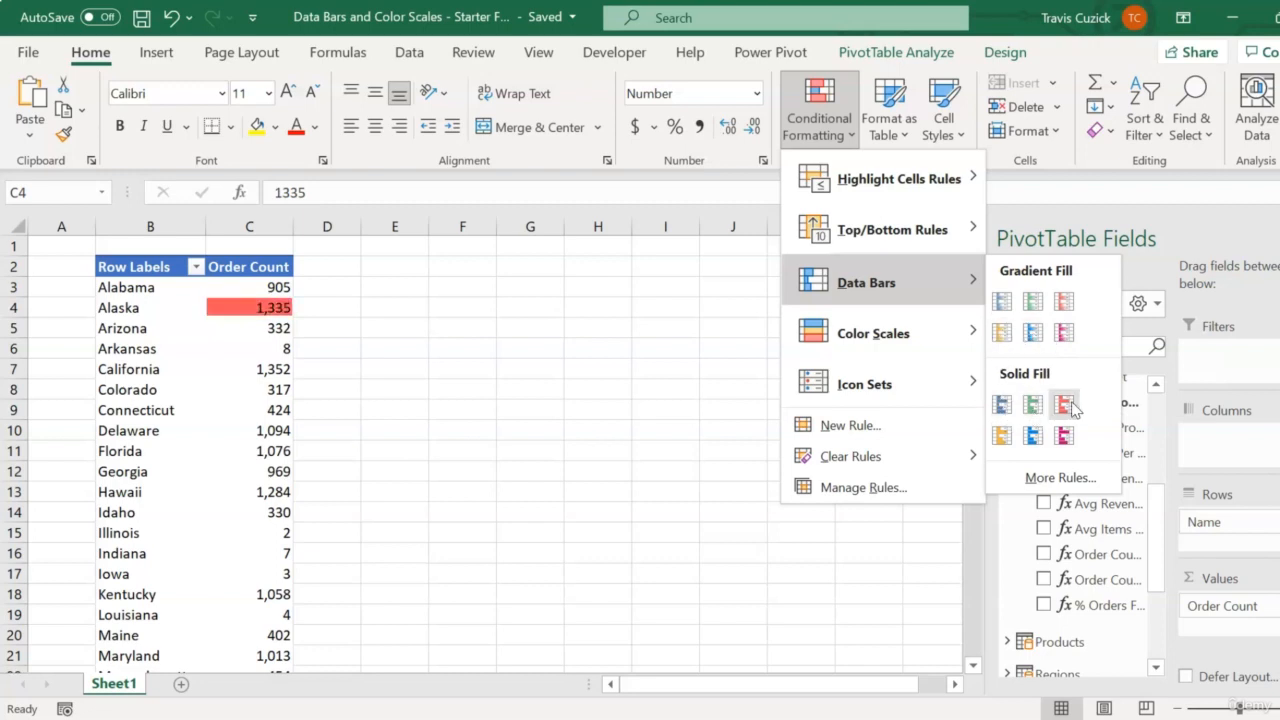
click(1002, 302)
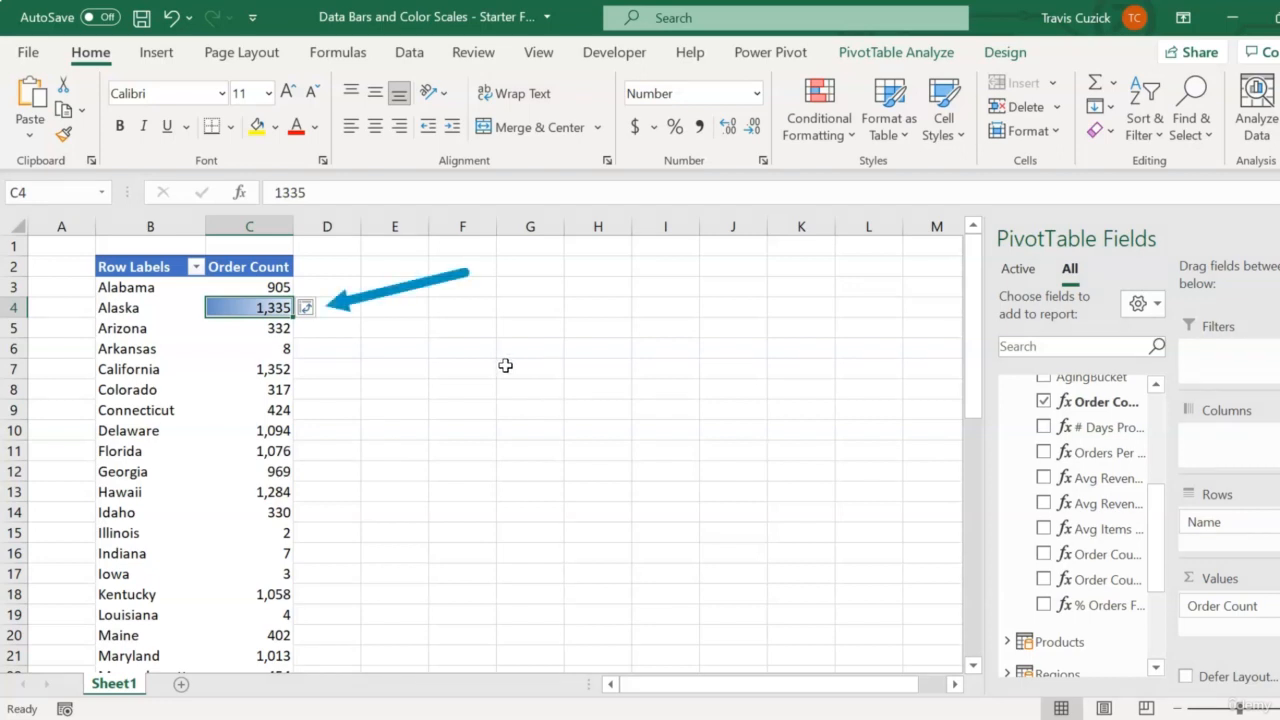
click(316, 308)
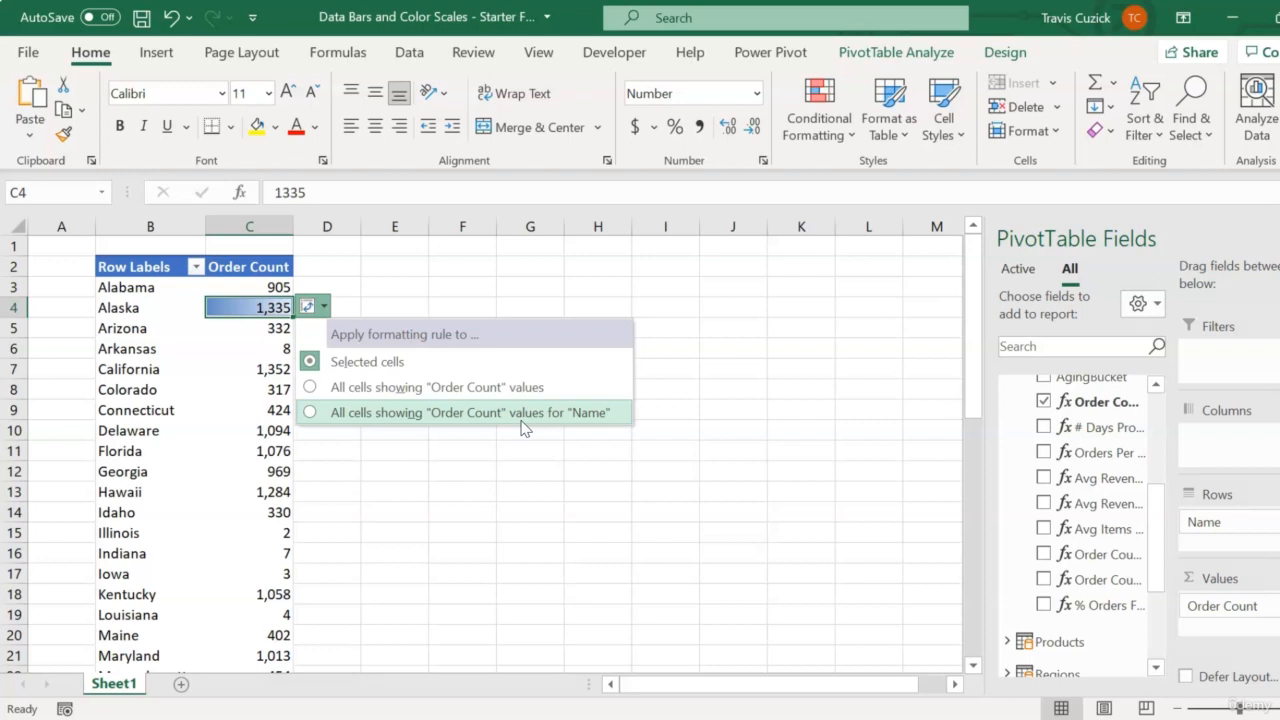
click(511, 389)
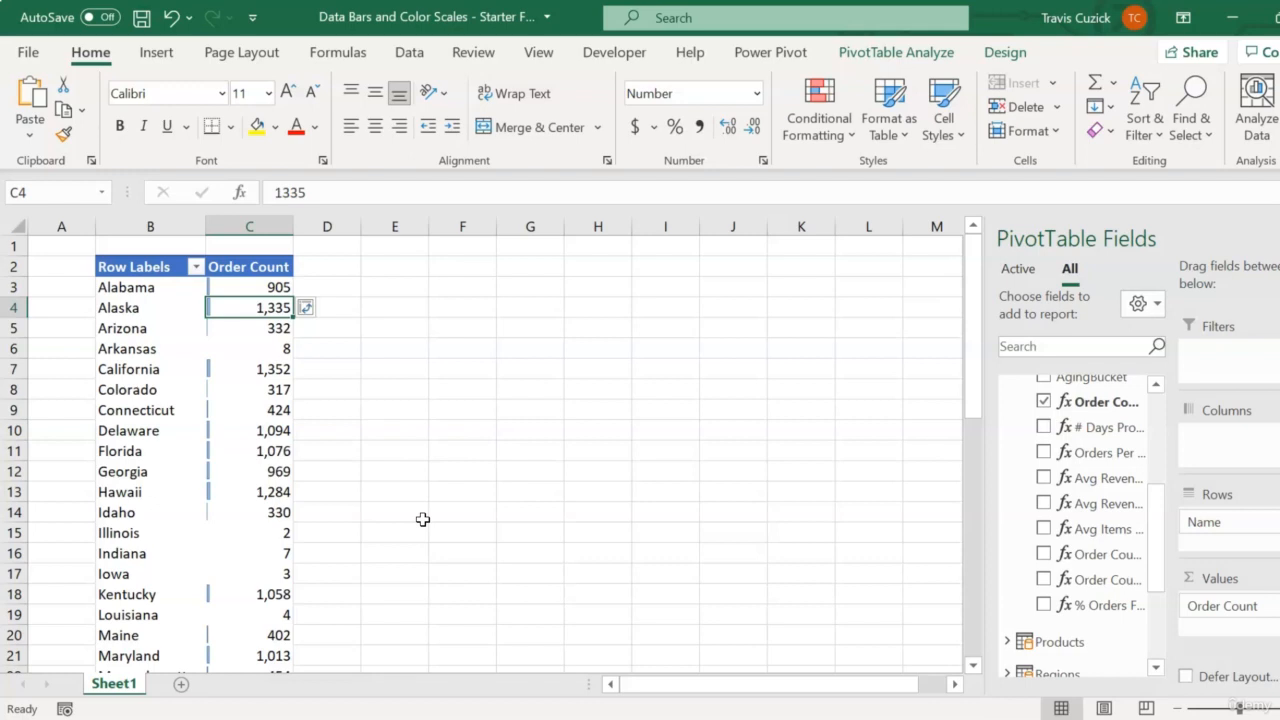
Examine the data bars down the Order Count column, comparing the state rows with the Grand Total row.
scroll(422, 519, down, 8)
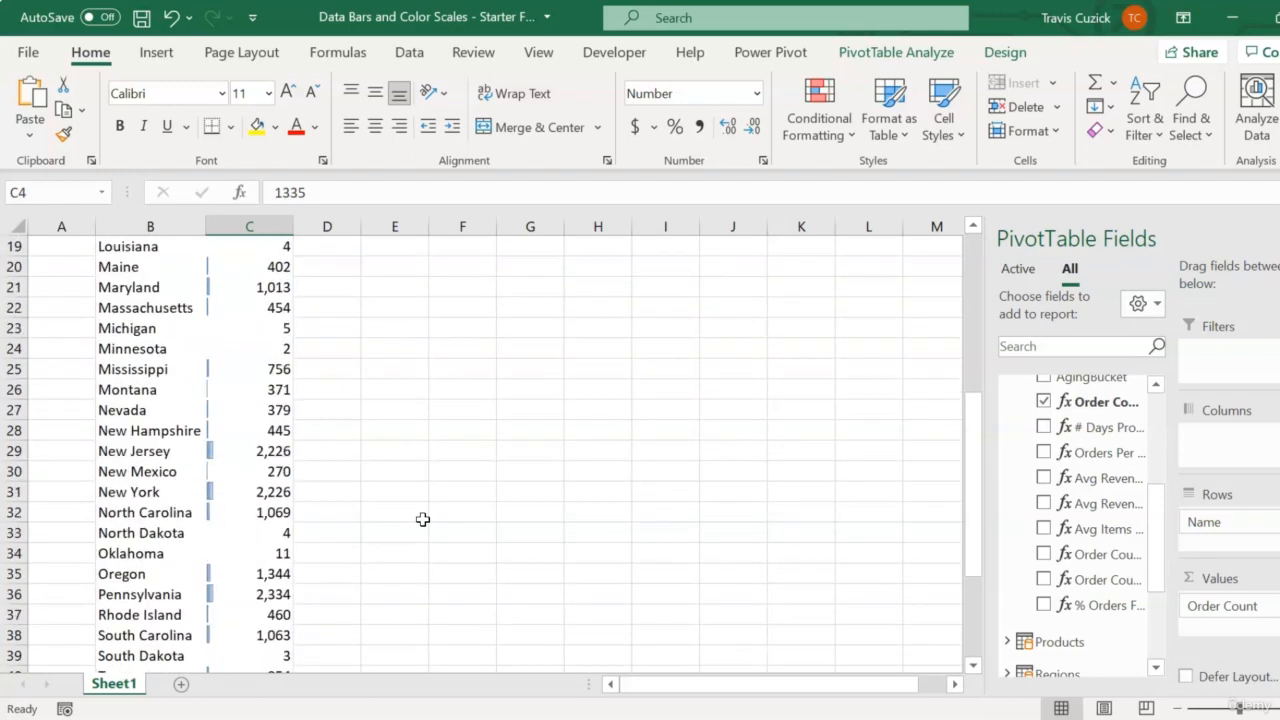
scroll(422, 519, down, 1)
scroll(422, 519, up, 2)
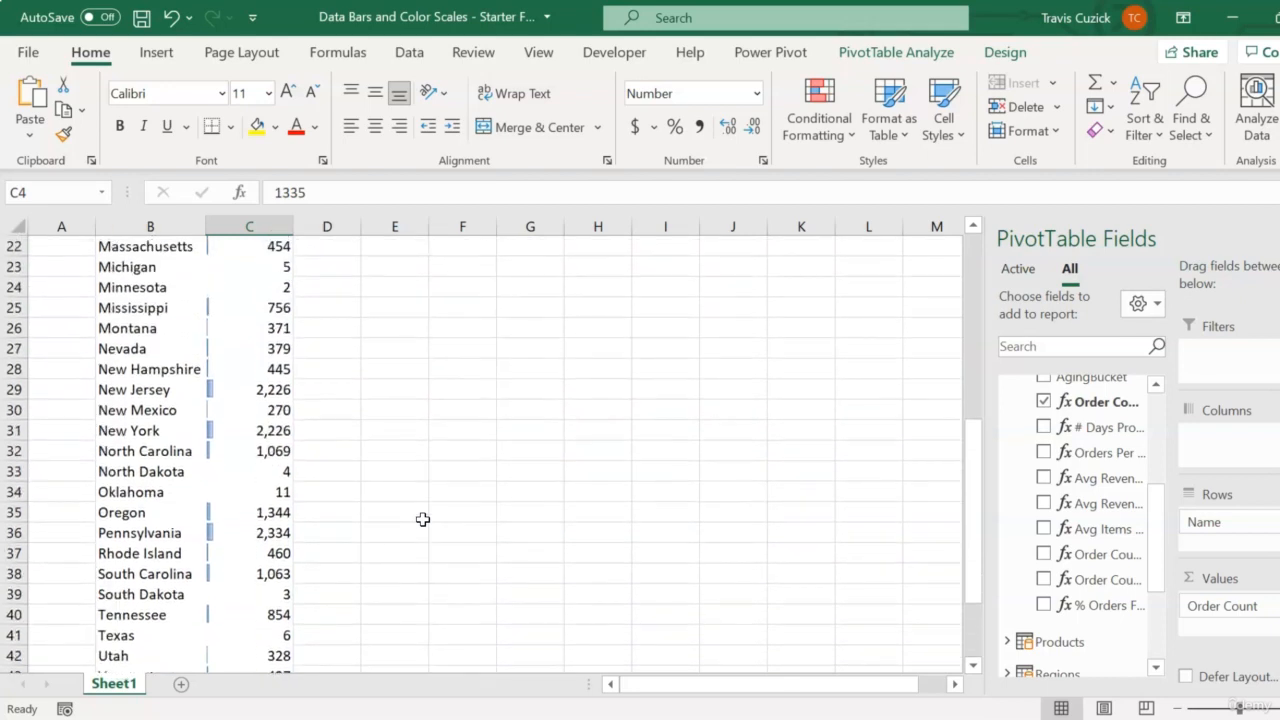
scroll(422, 519, down, 2)
scroll(405, 545, down, 1)
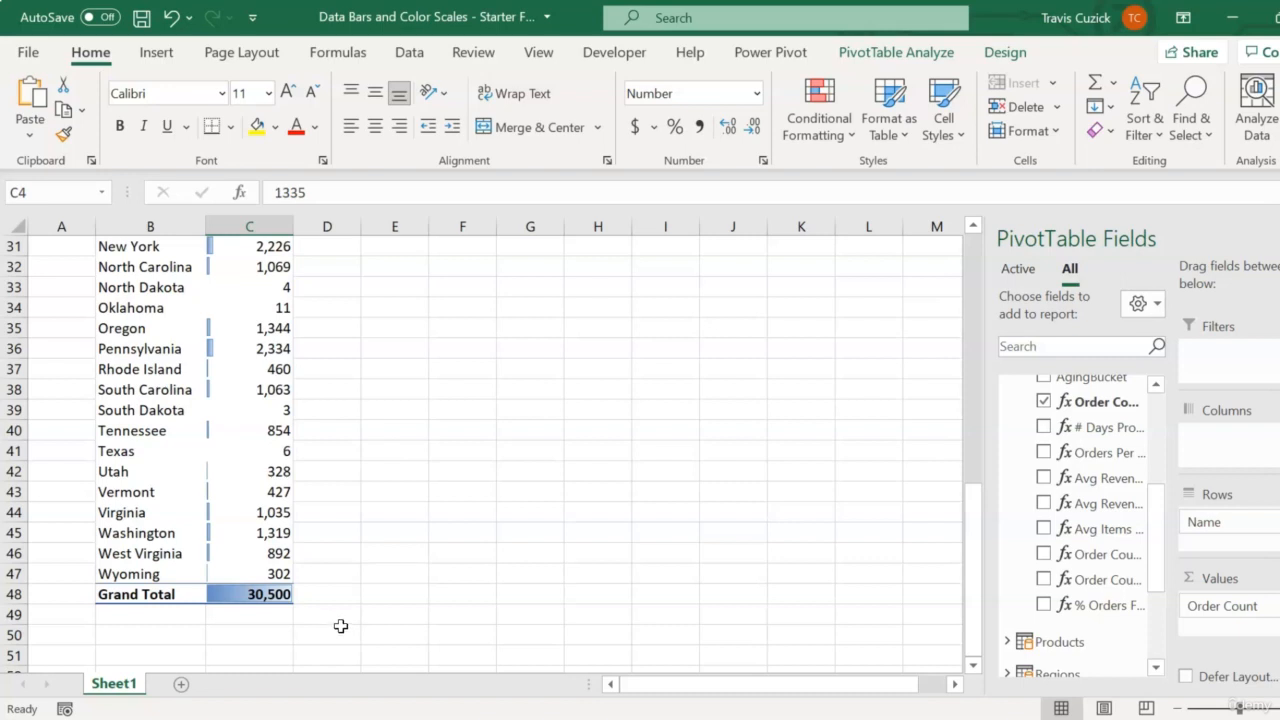
scroll(340, 626, up, 1)
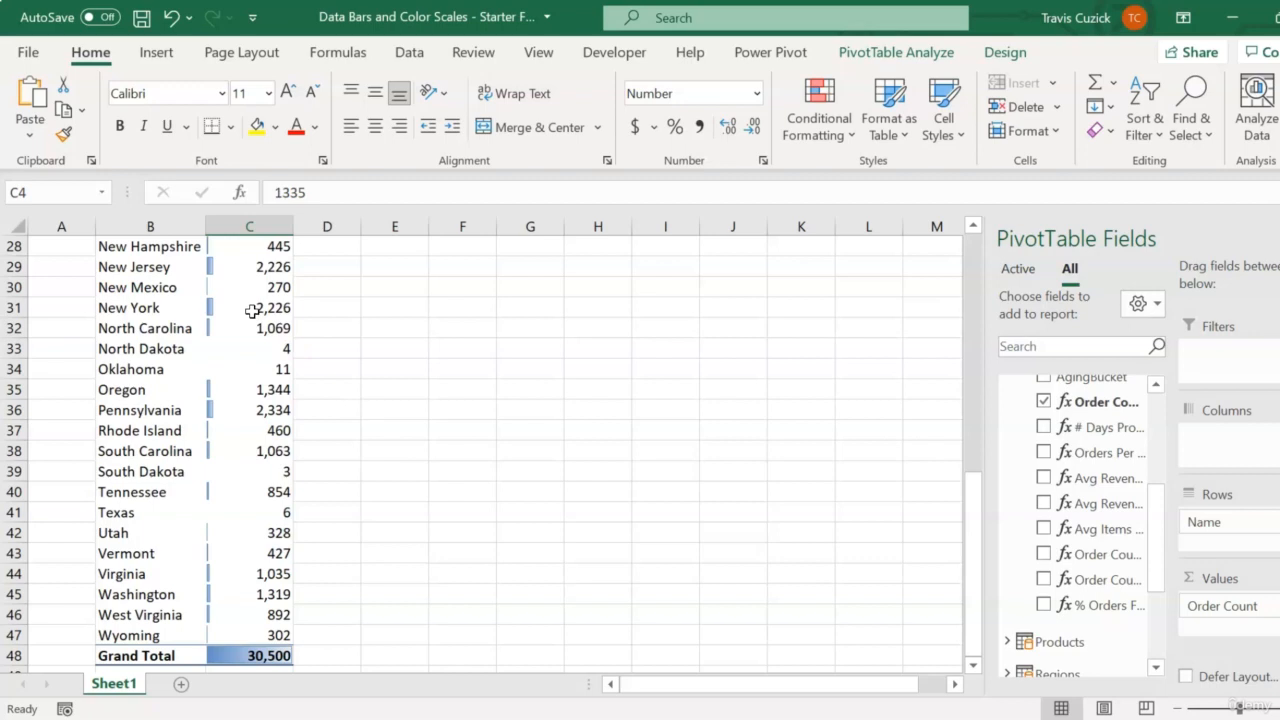
Edit the PivotTable's Data Bar rule so it applies to all cells showing "Order Count" values for "Name".
click(252, 311)
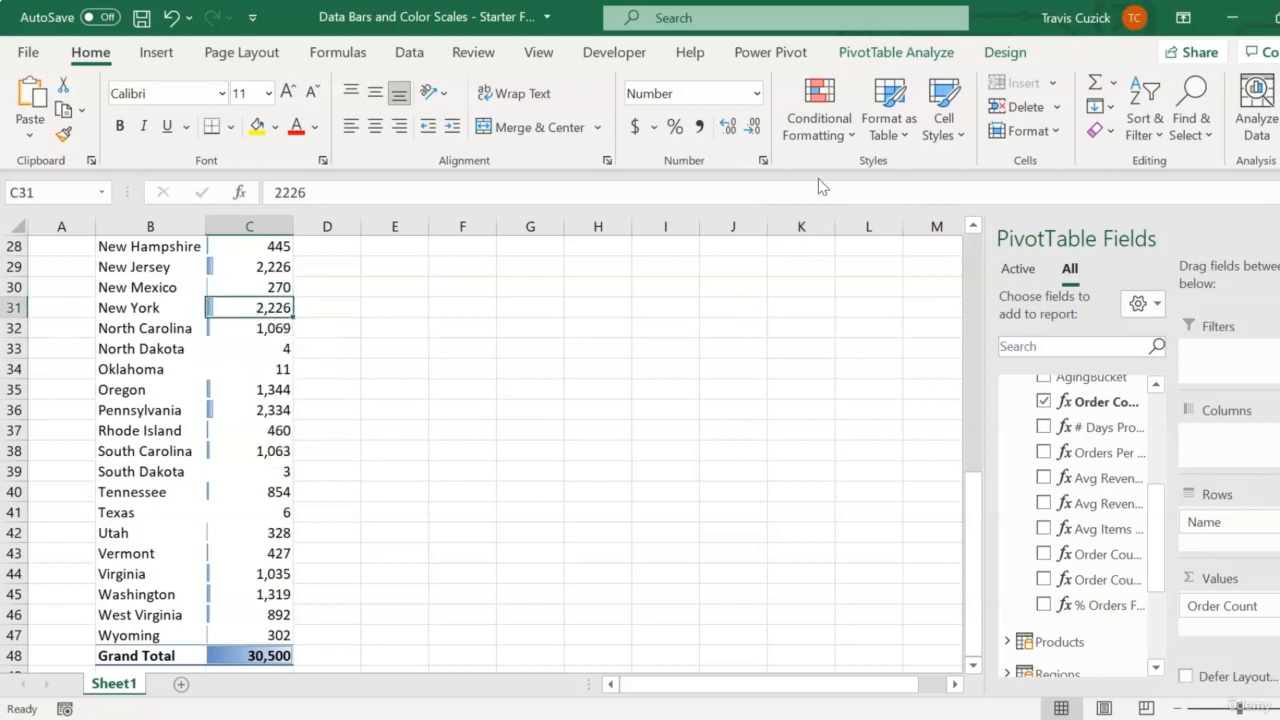
click(813, 138)
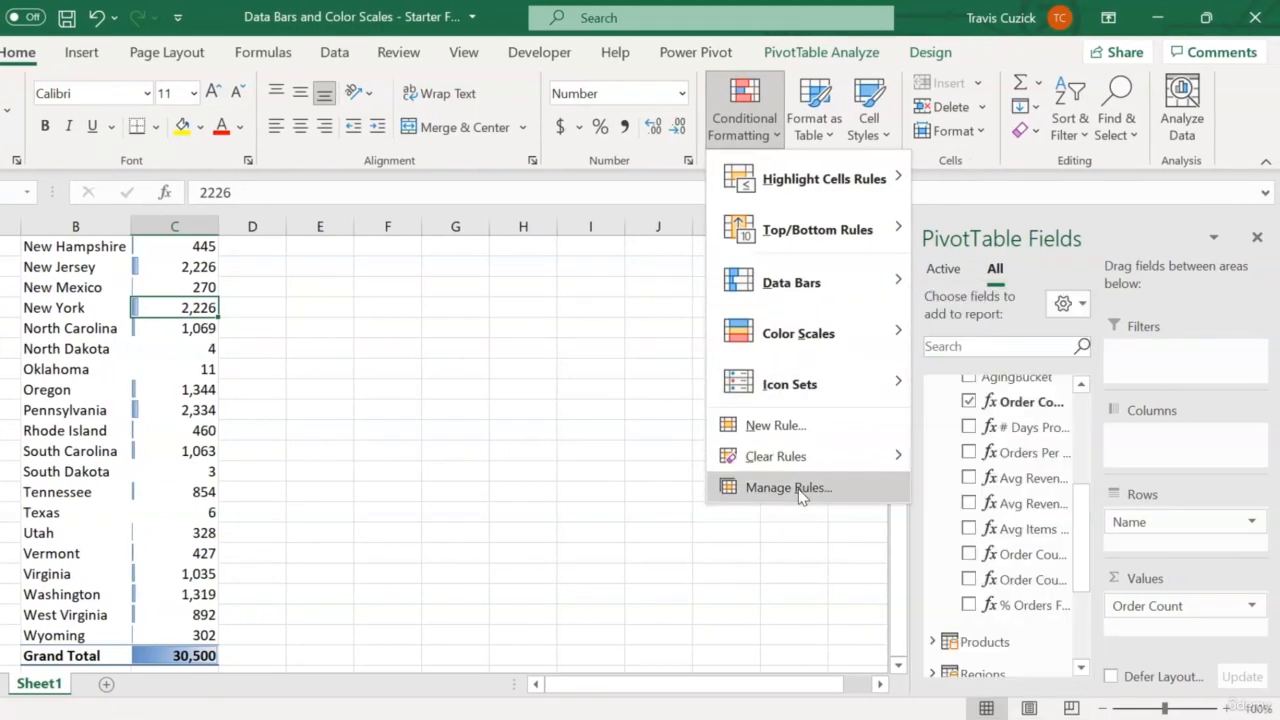
click(799, 487)
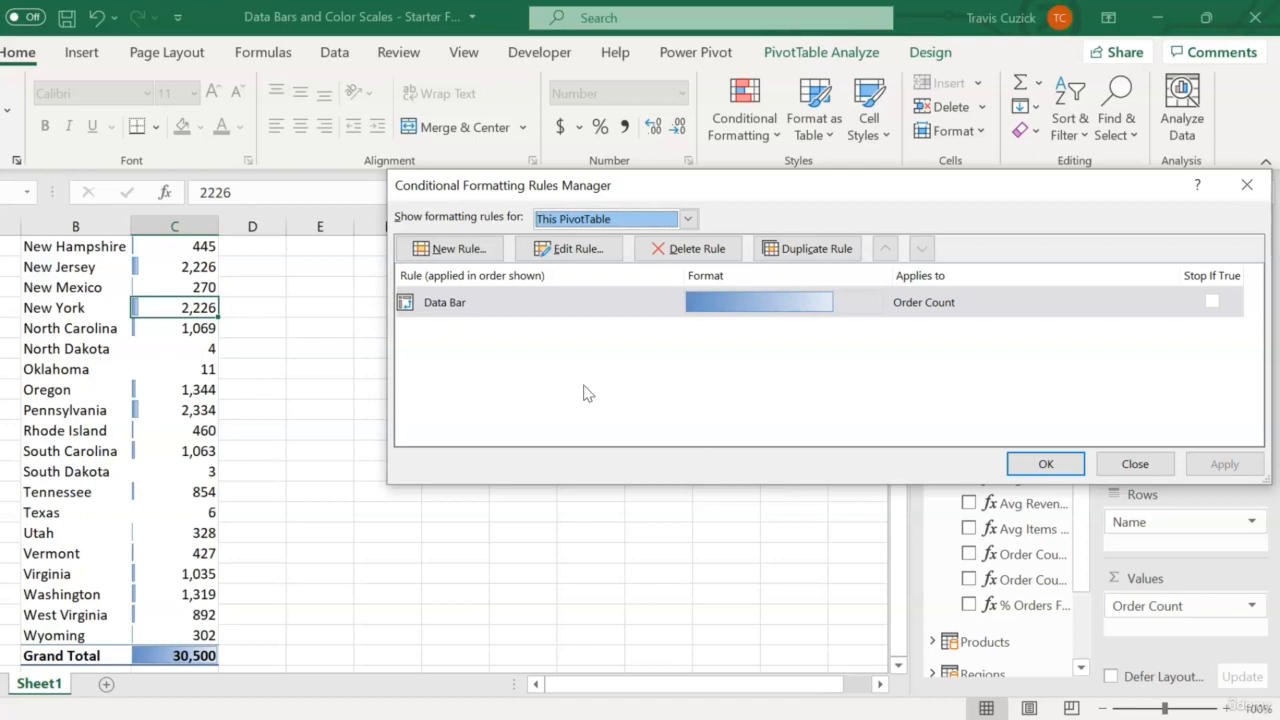
click(545, 307)
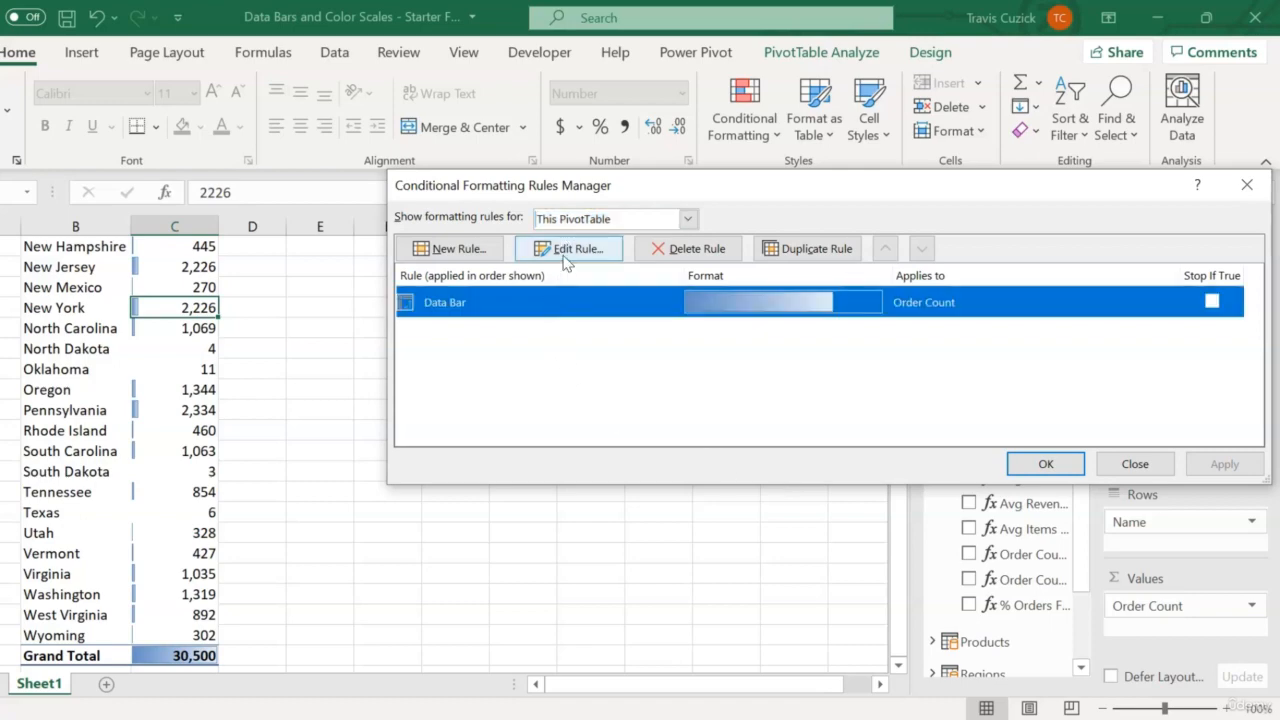
click(566, 250)
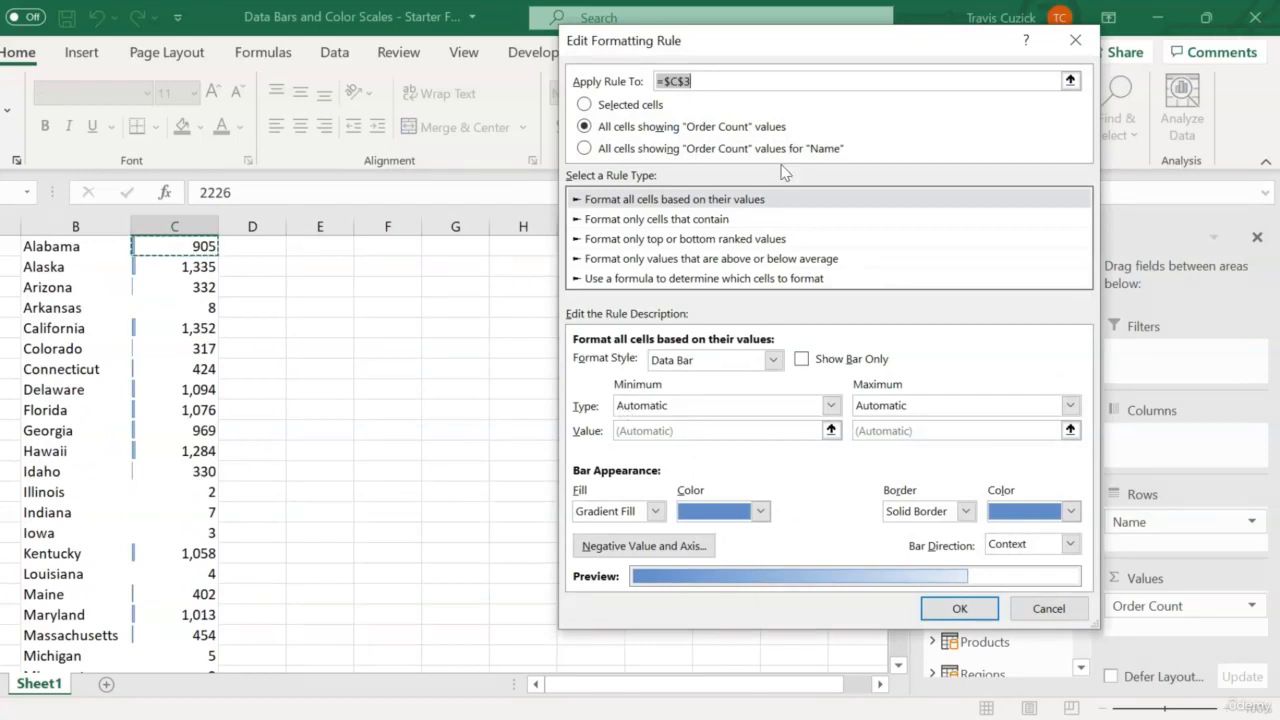
click(636, 152)
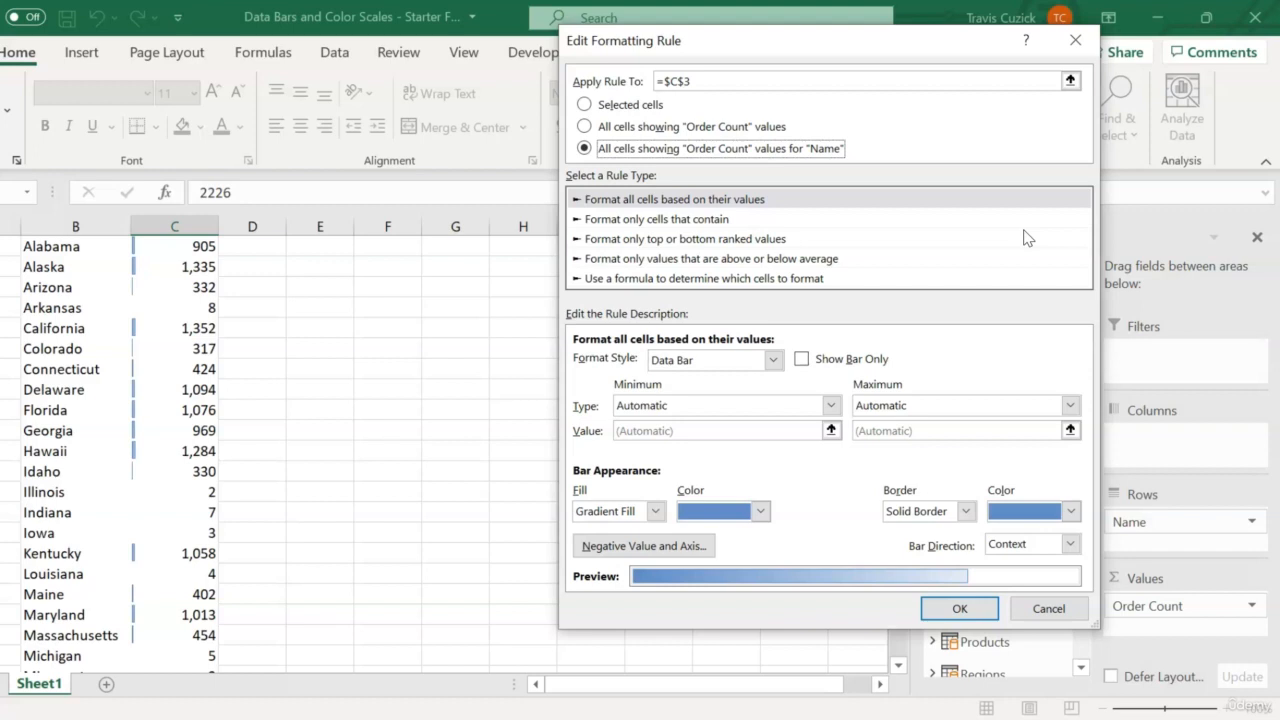
click(958, 609)
click(1226, 464)
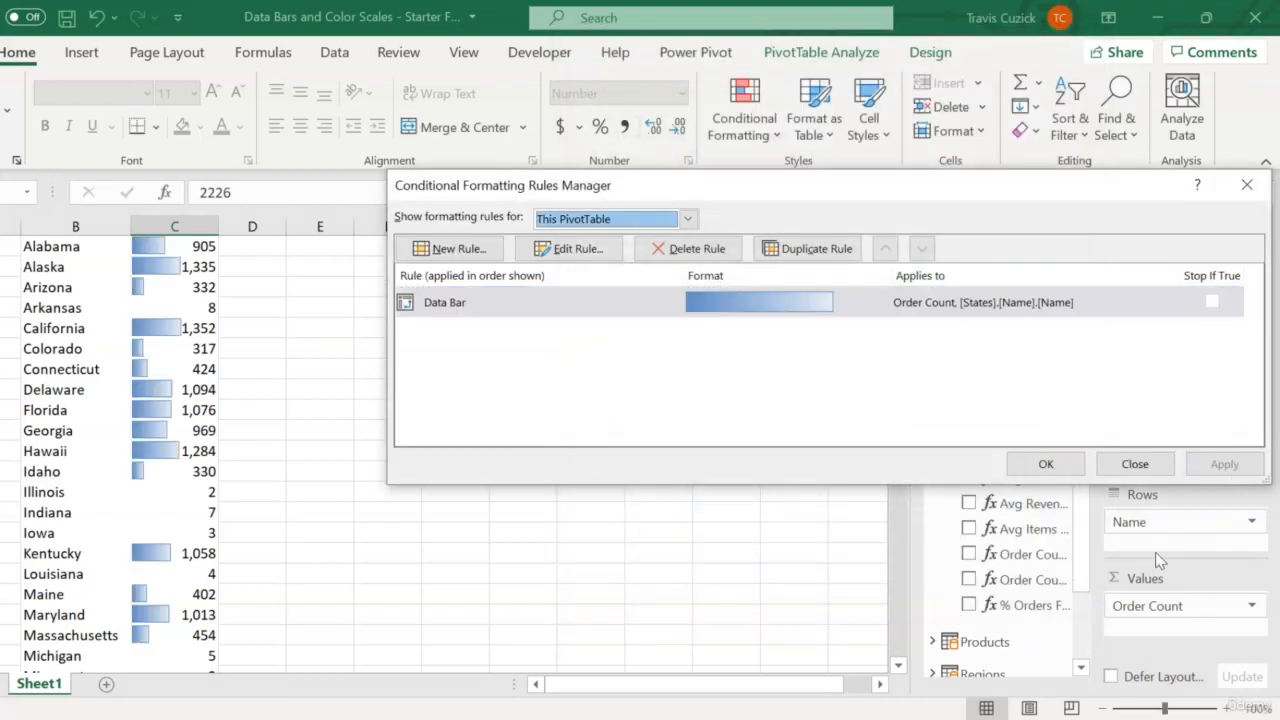
click(1046, 464)
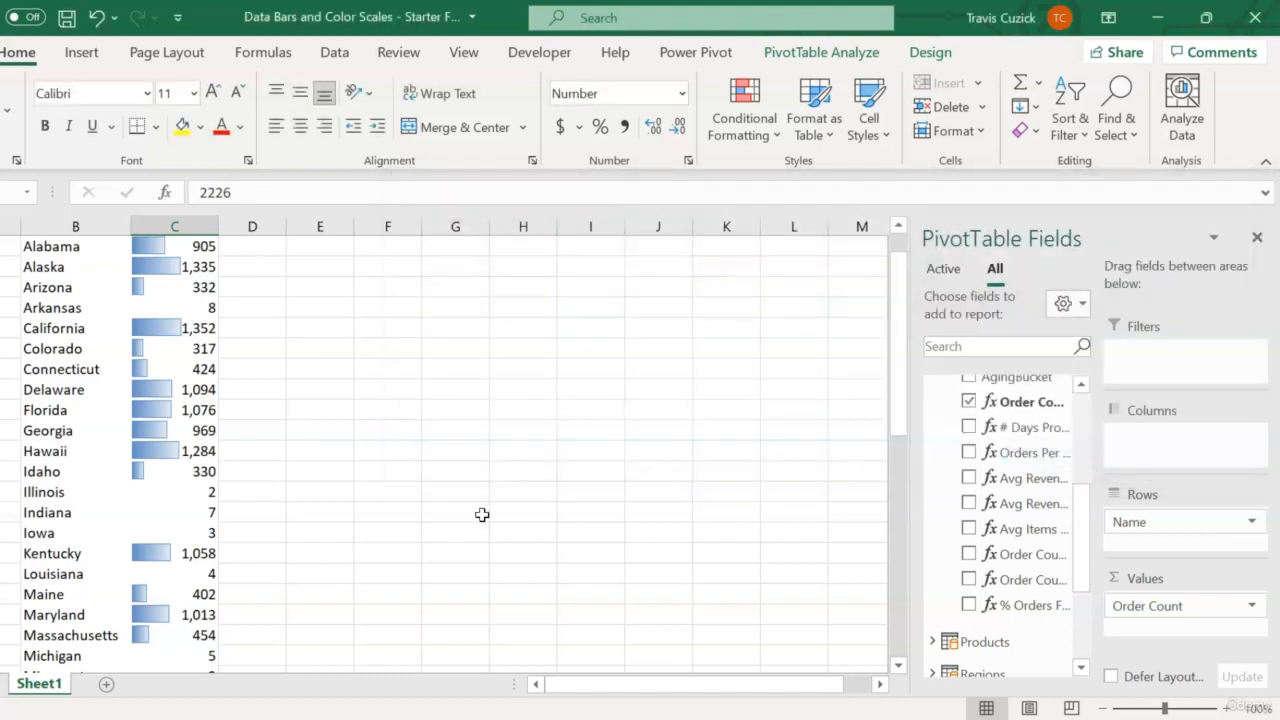
Review the rescaled data bars across all states and check the Grand Total row's formatting.
scroll(482, 514, up, 1)
scroll(482, 514, down, 7)
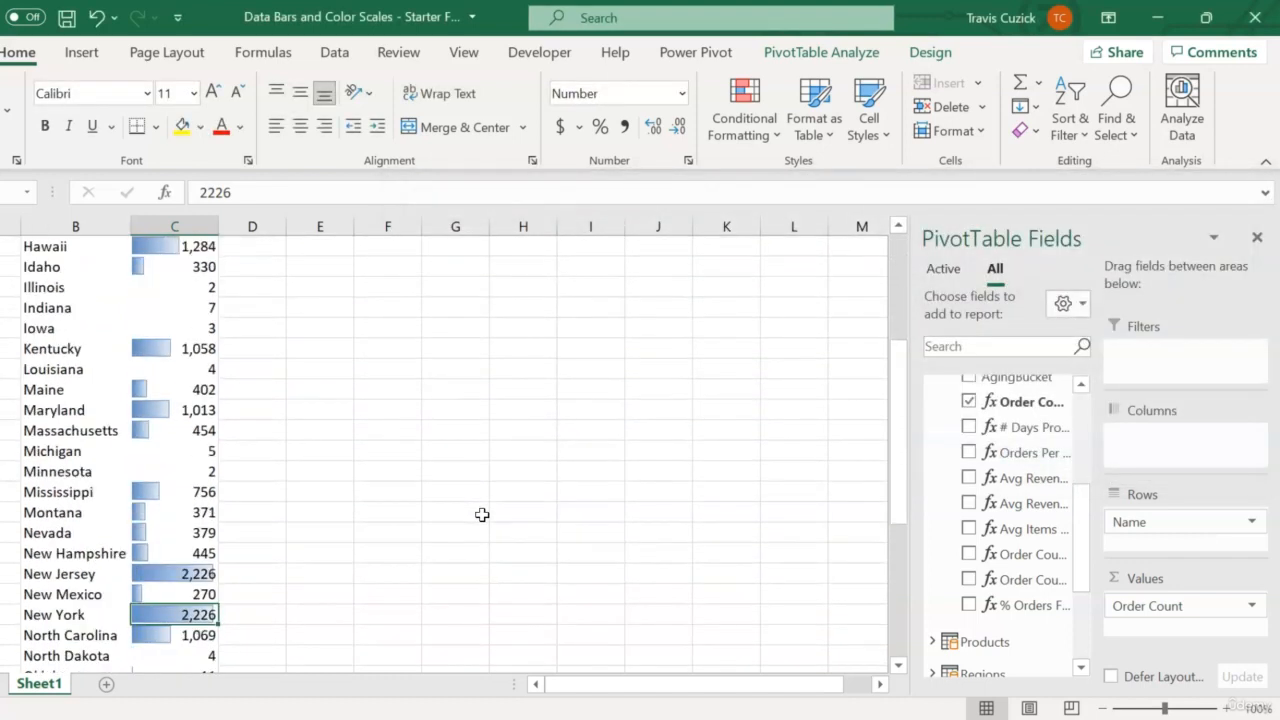
scroll(482, 514, down, 2)
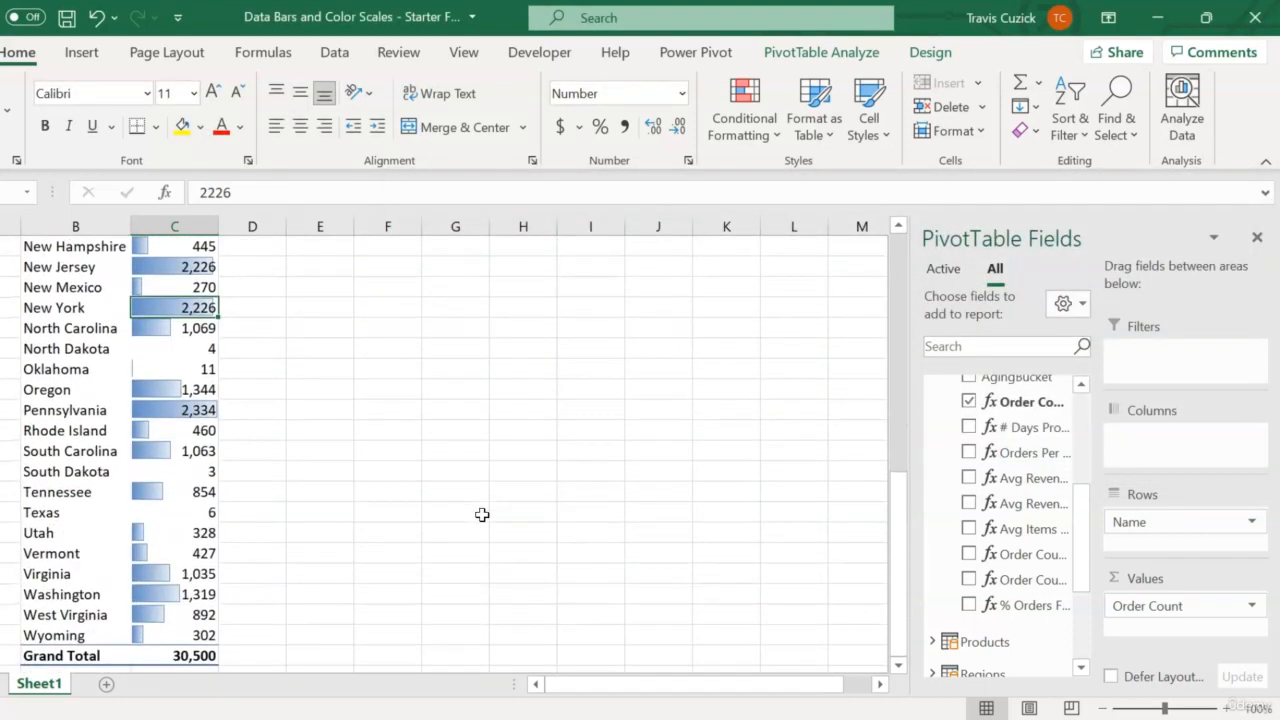
scroll(482, 514, up, 1)
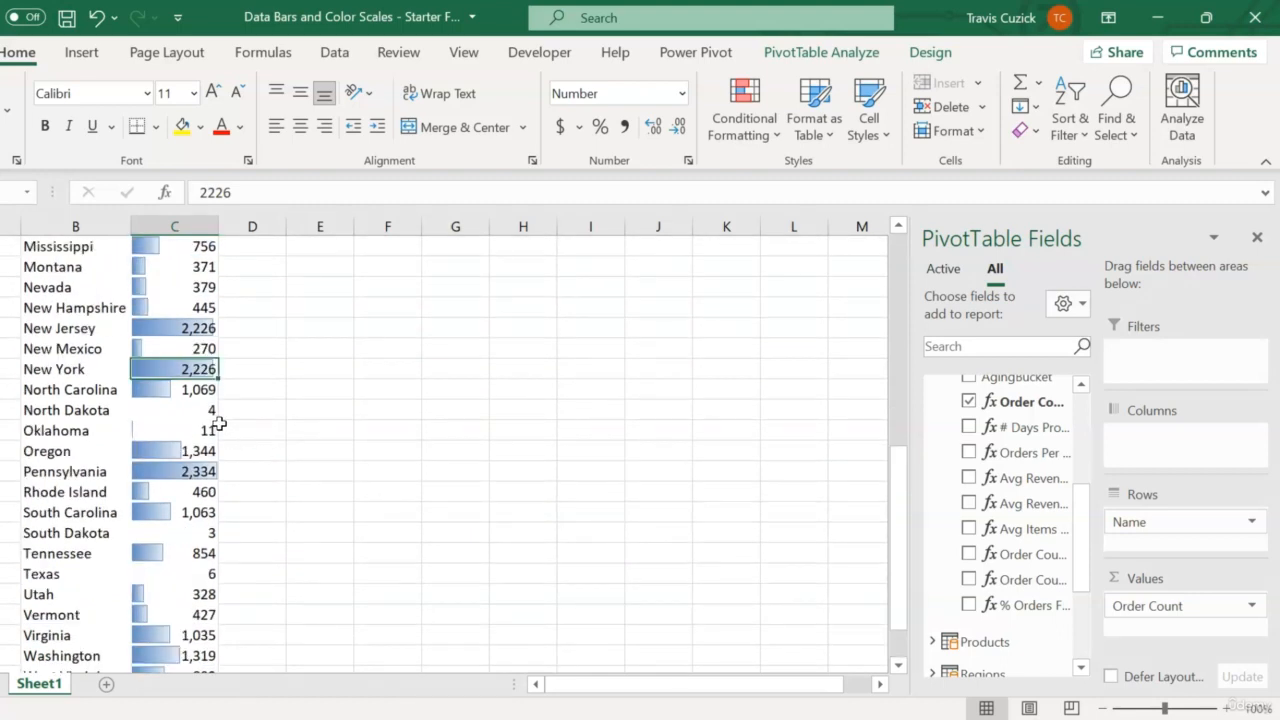
scroll(218, 425, up, 5)
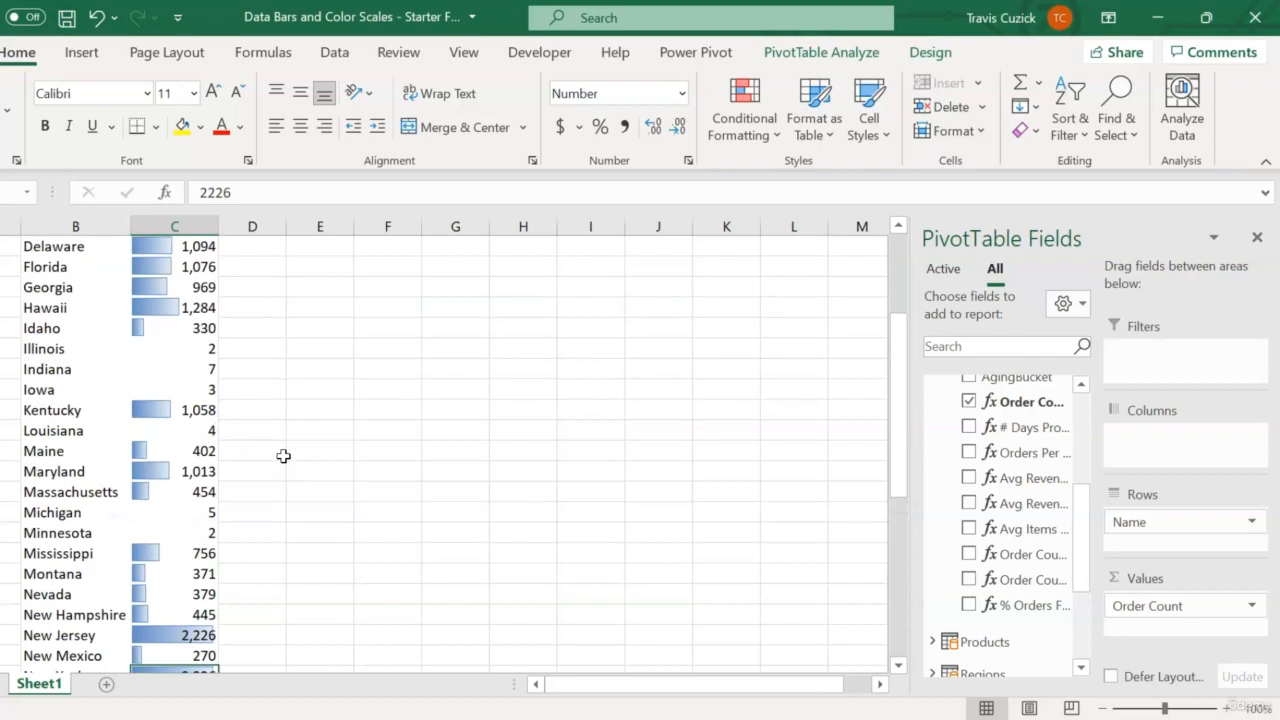
scroll(283, 456, up, 2)
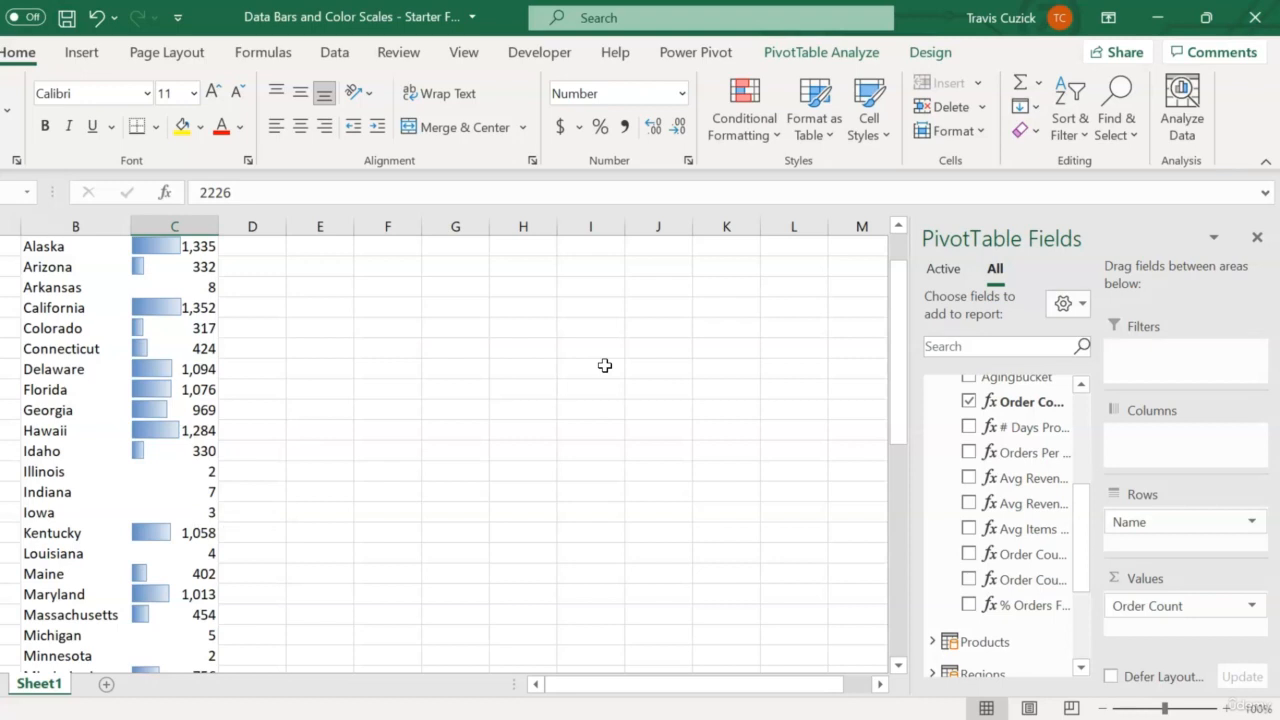
scroll(605, 366, up, 1)
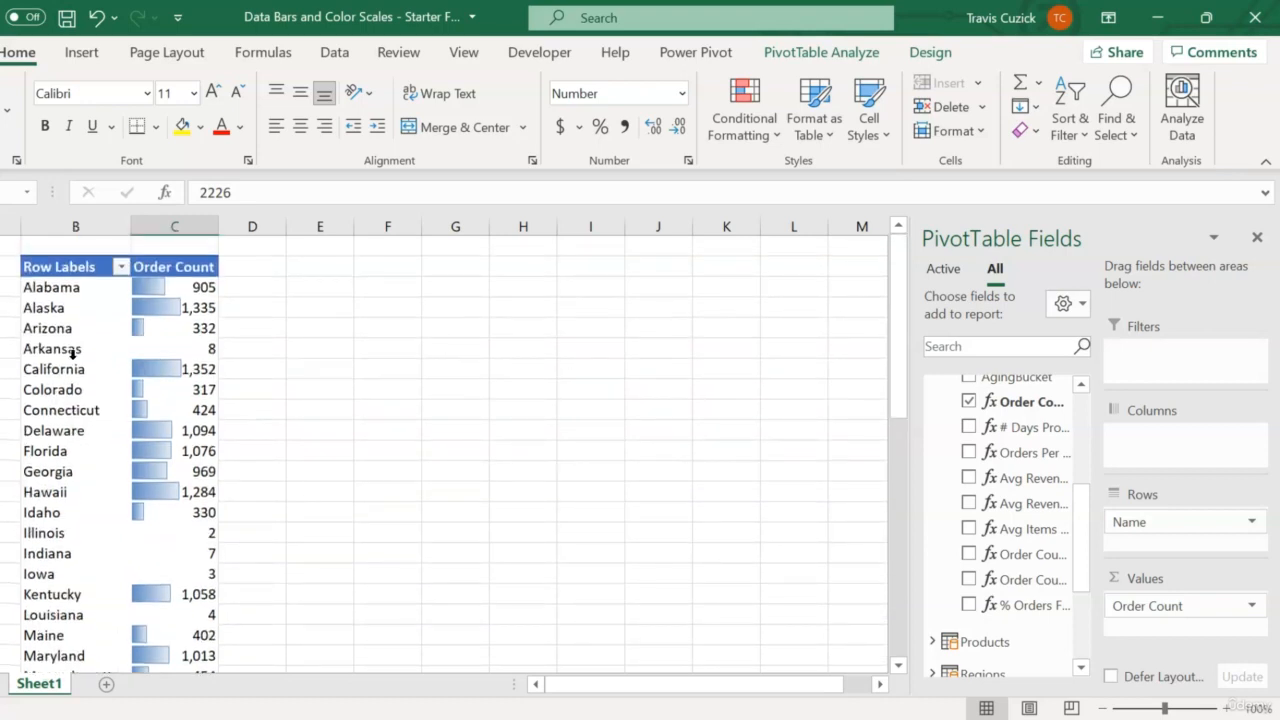
Add the Name field from the Regions table to the PivotTable rows, above the states' Name field.
click(84, 369)
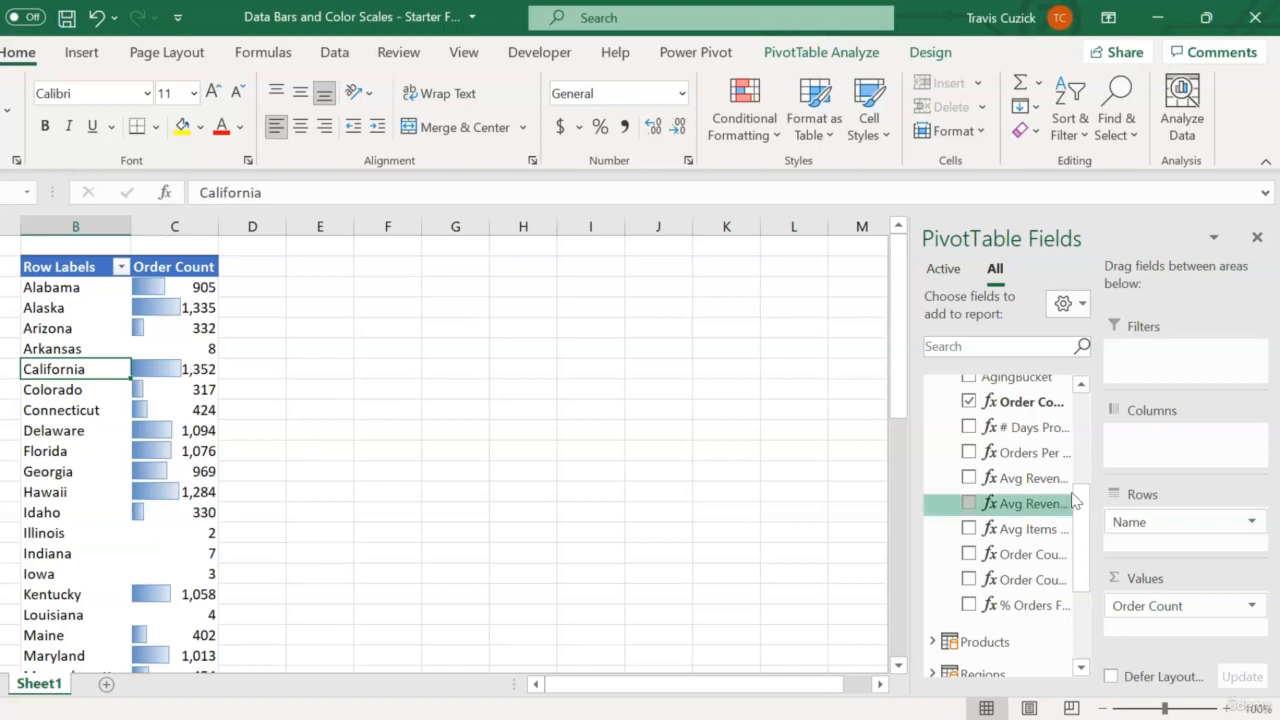
drag(1082, 527, 1068, 597)
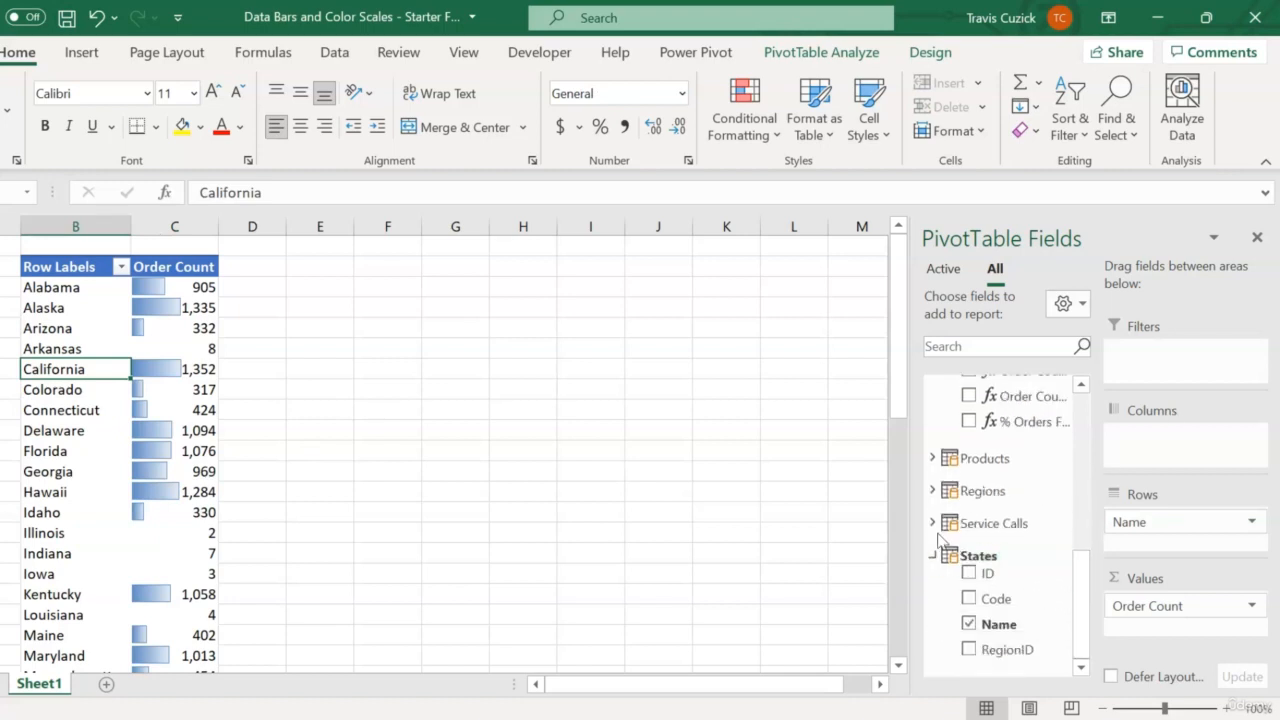
click(933, 491)
drag(997, 533, 1167, 514)
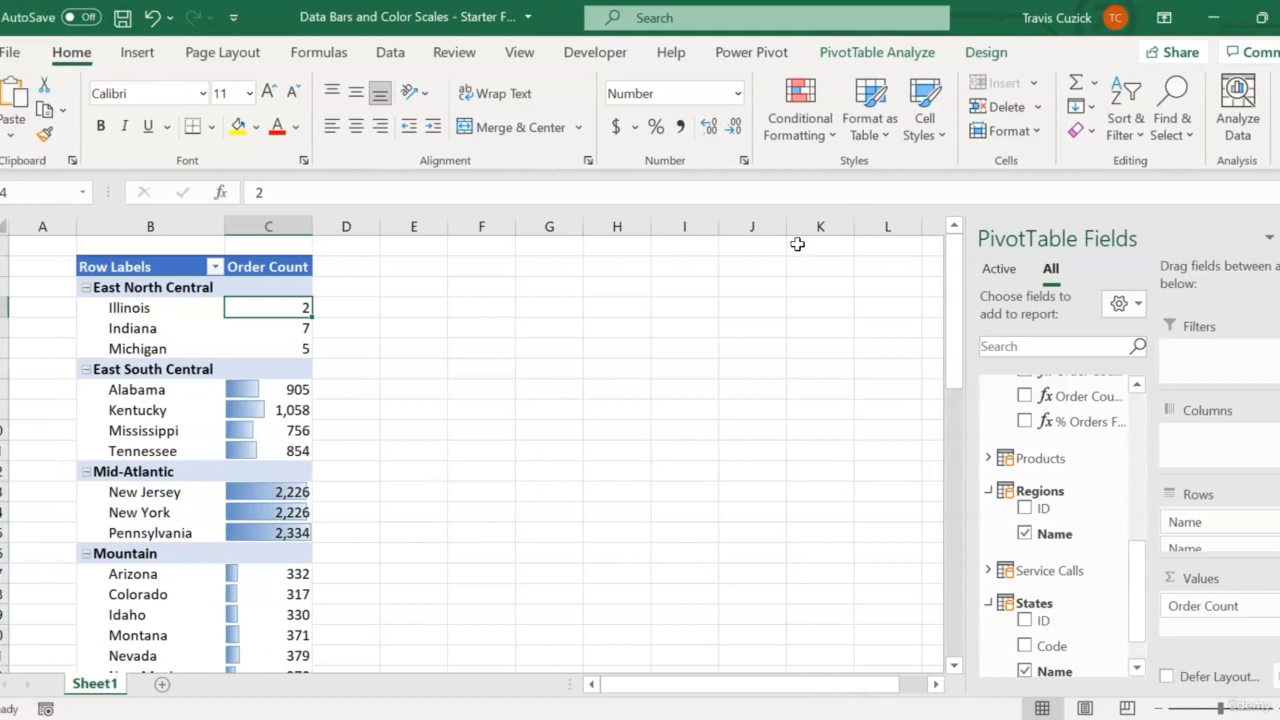
Show all PivotTable subtotals at the top of each region group.
click(1004, 55)
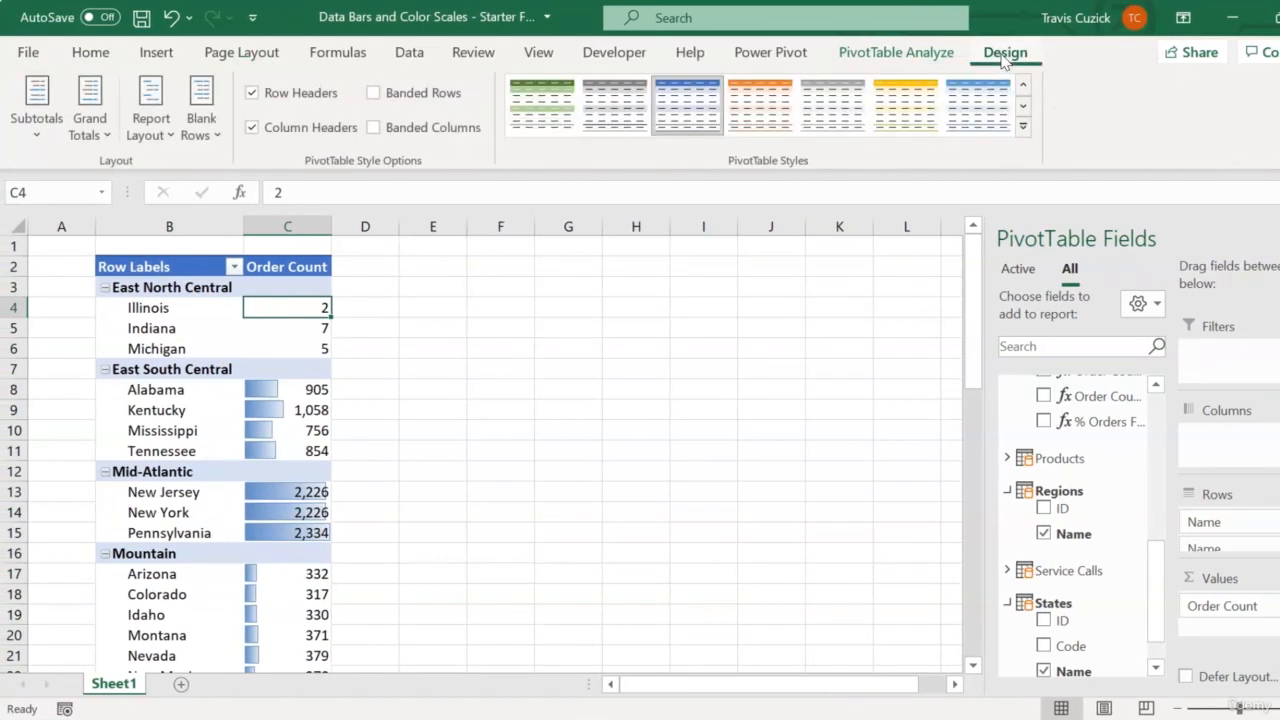
click(38, 138)
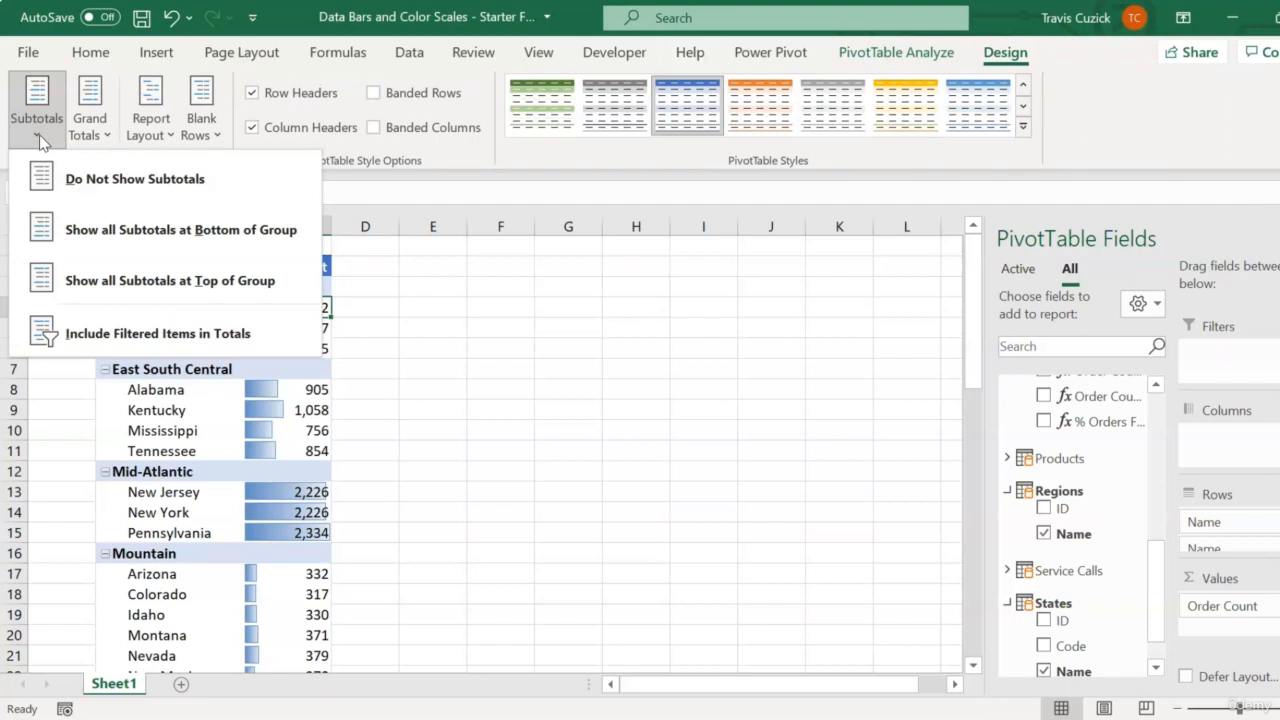
click(213, 285)
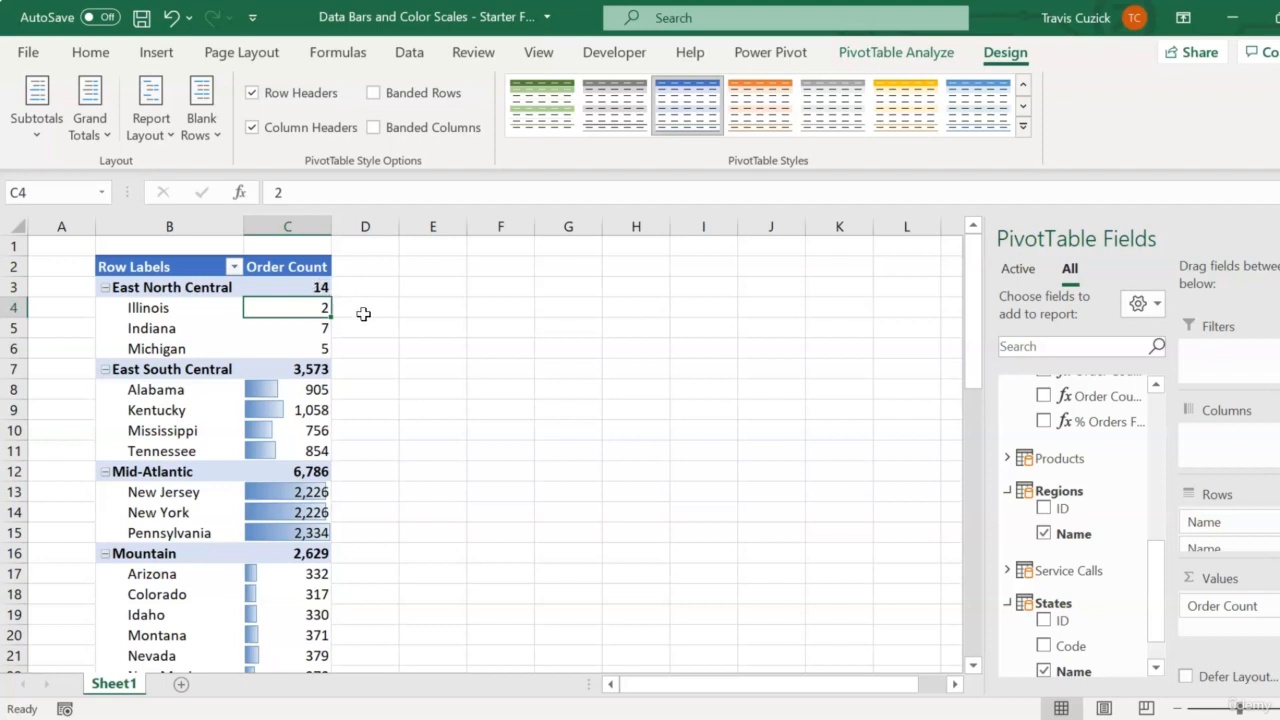
Apply red gradient-fill data bars to the East North Central subtotal in the Order Count column.
click(316, 288)
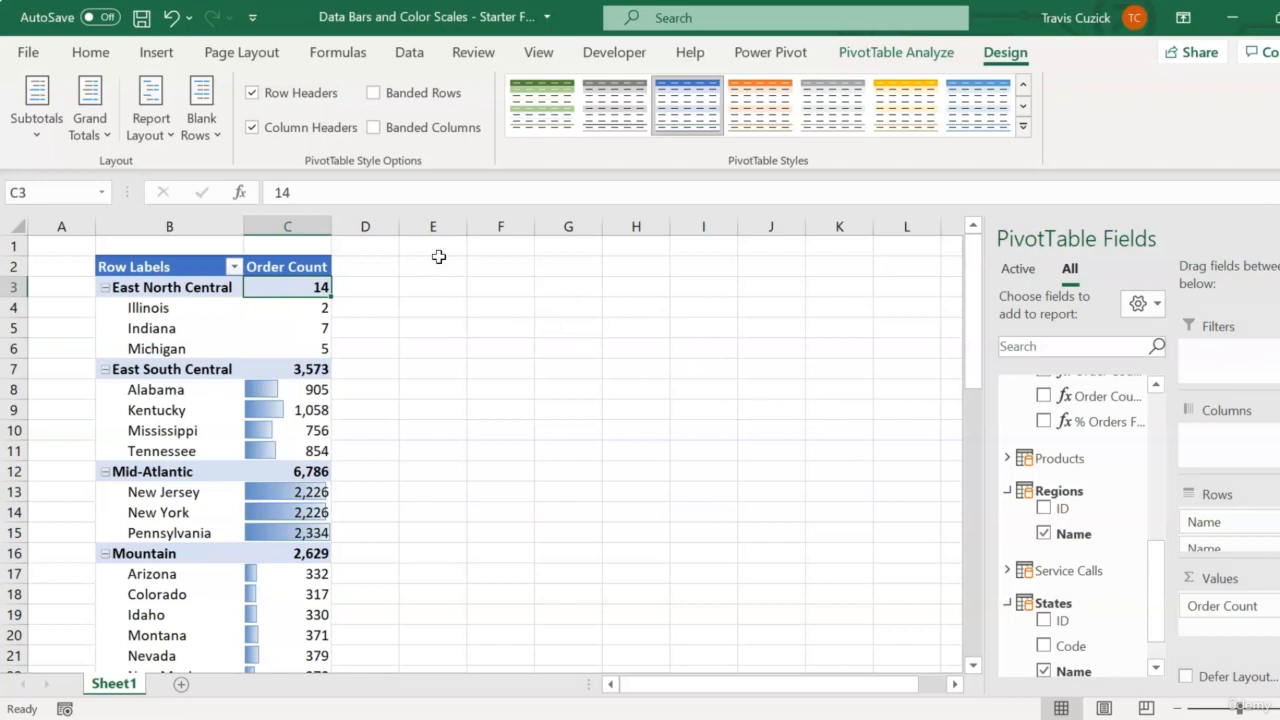
click(90, 53)
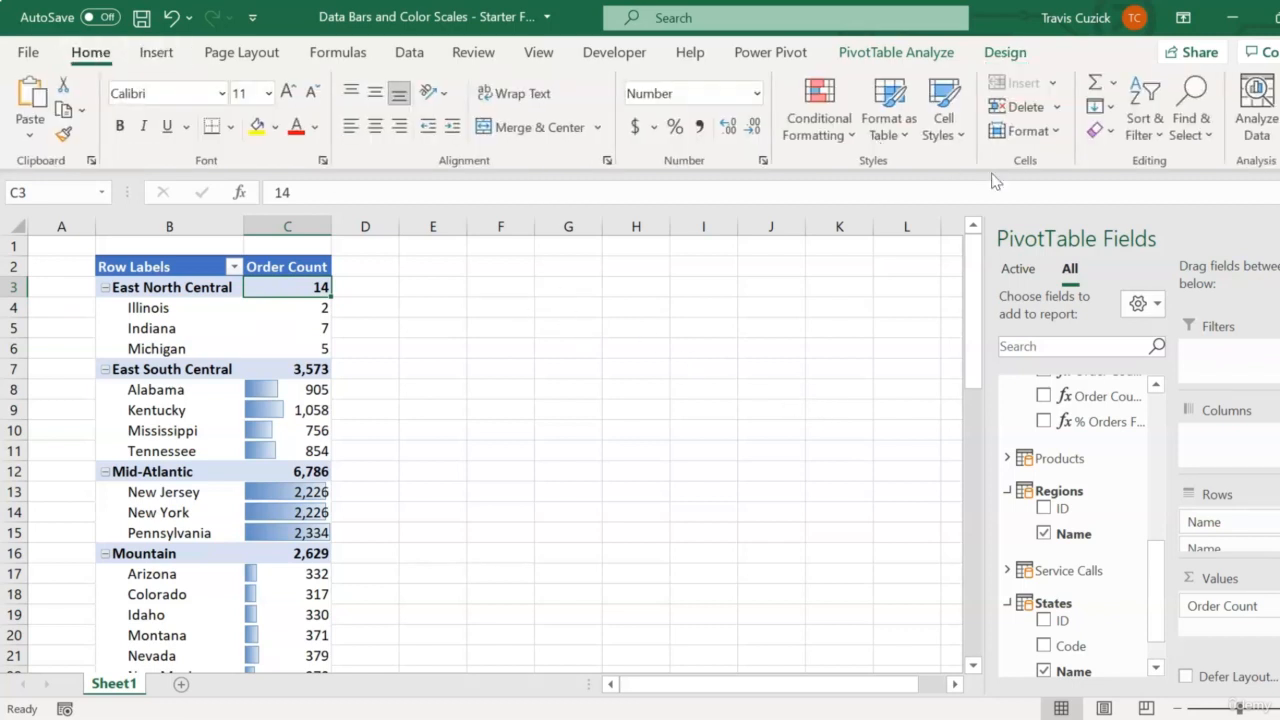
click(821, 120)
mouse_move(920, 280)
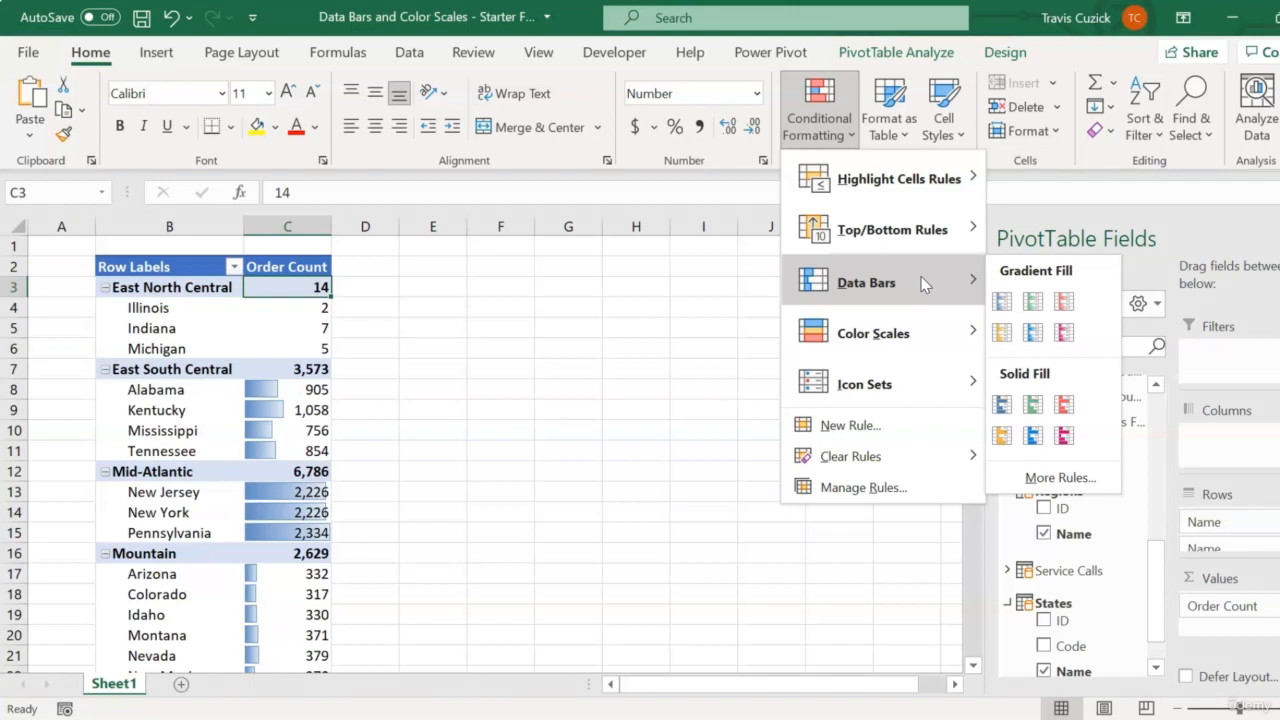
click(1064, 301)
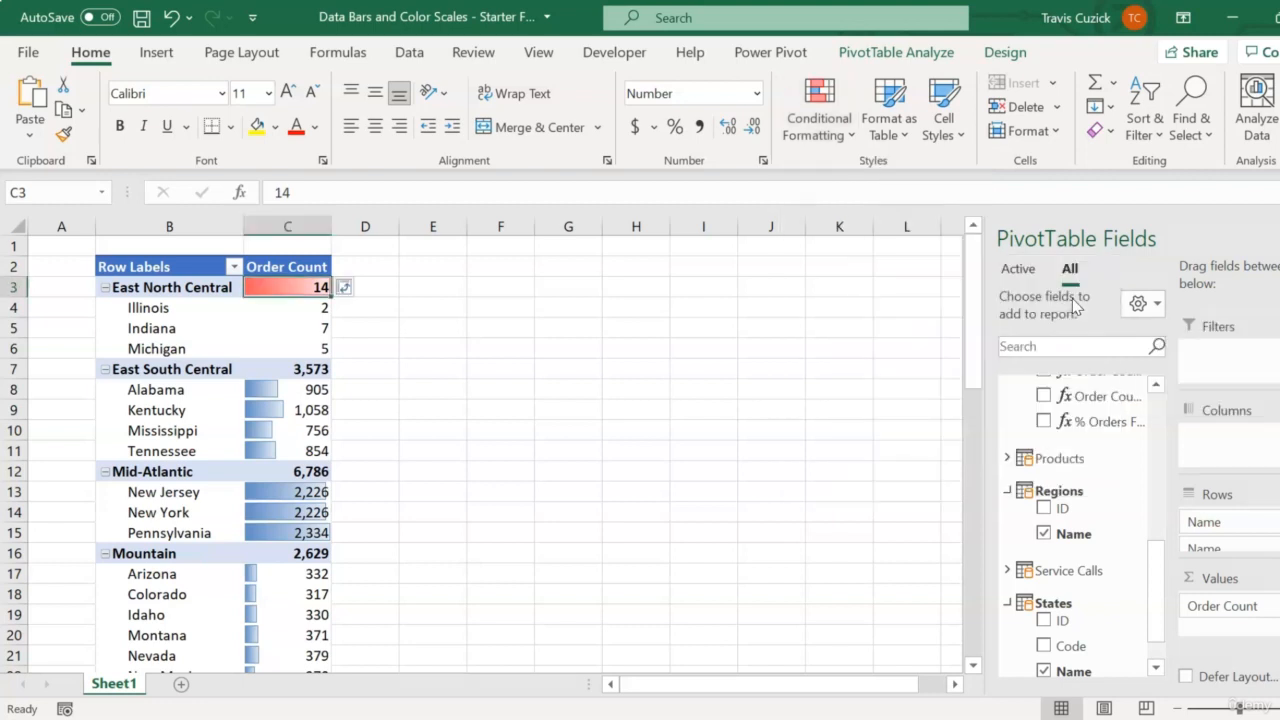
Extend the red data bar rule to all cells showing "Order Count" values for "Name" and review the region subtotals.
click(346, 287)
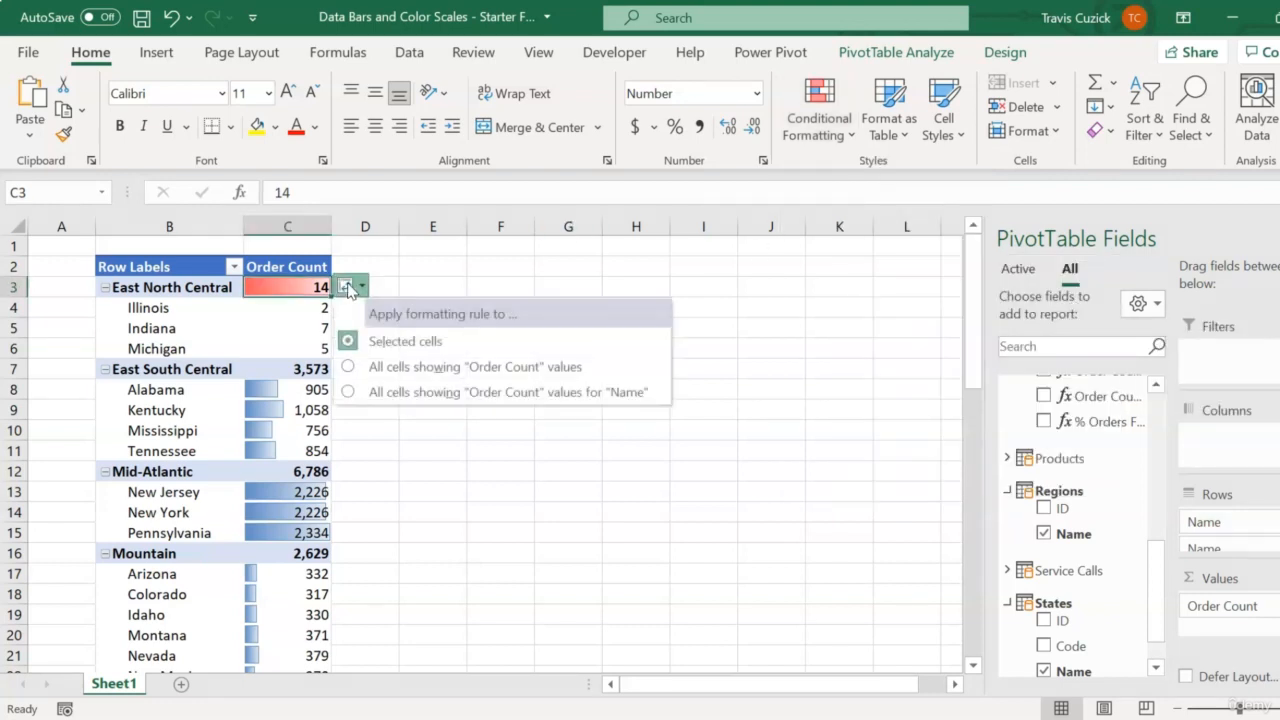
click(513, 395)
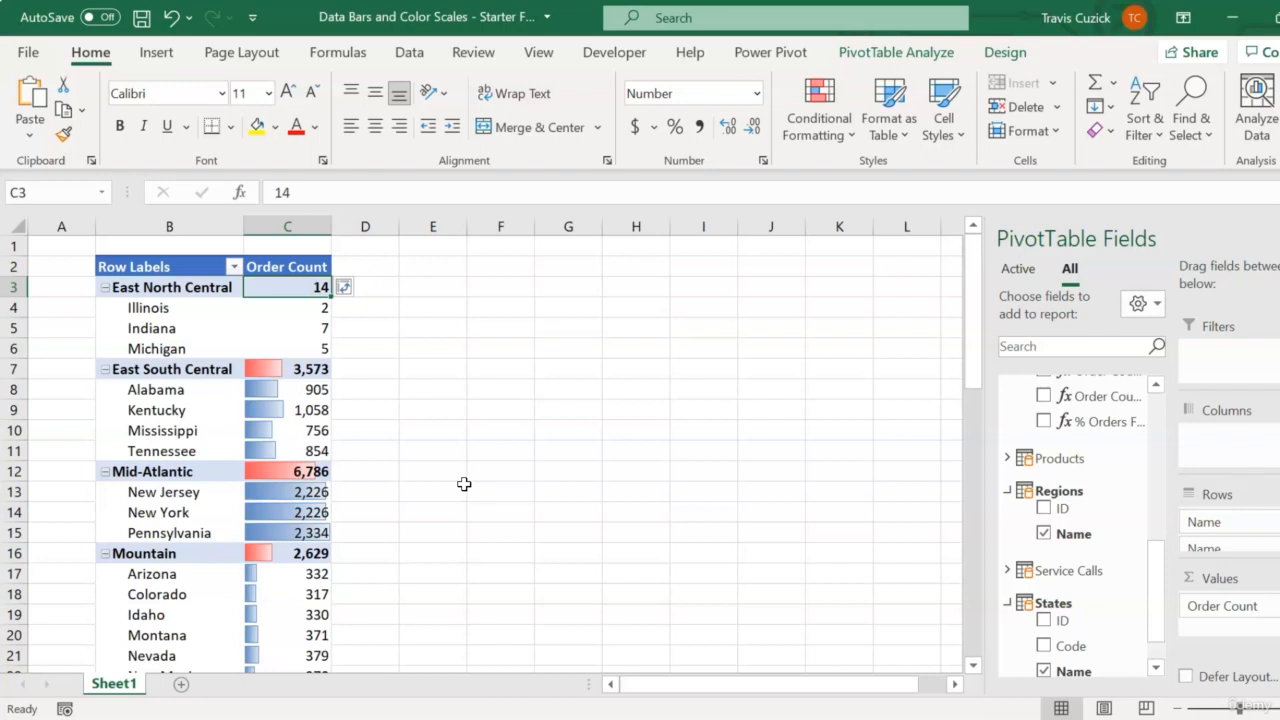
scroll(464, 484, down, 1)
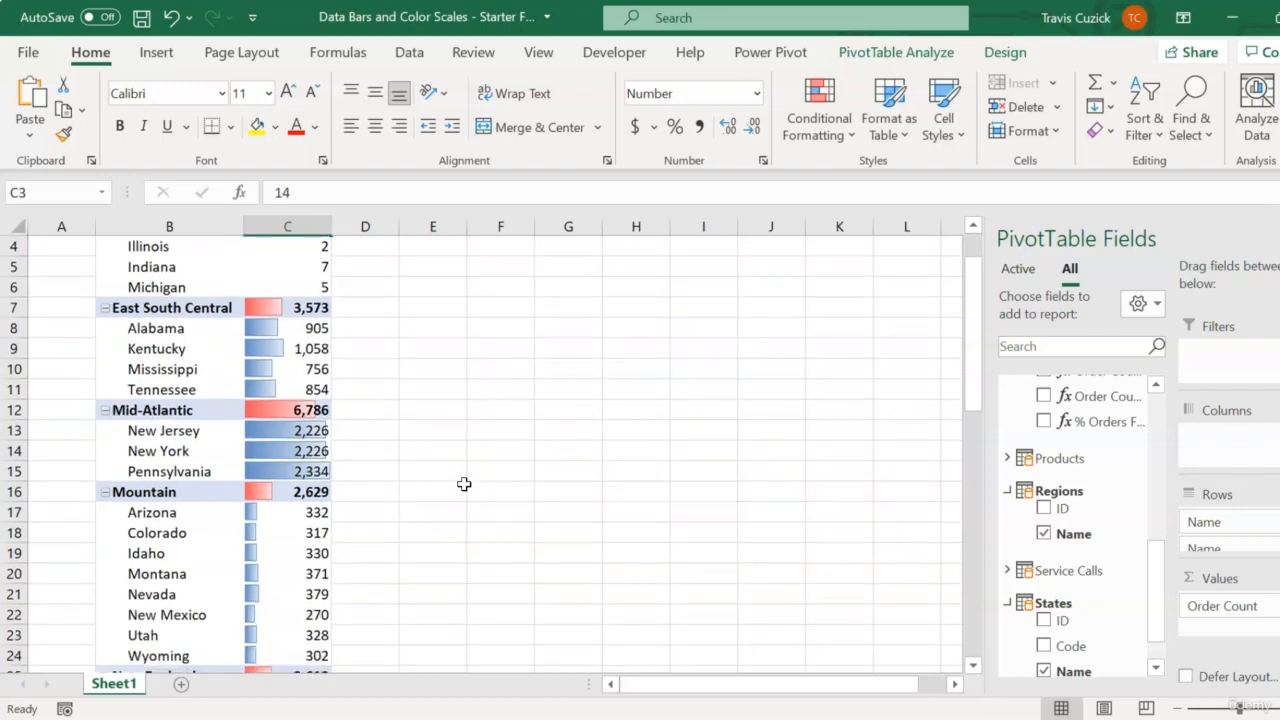
scroll(464, 484, down, 8)
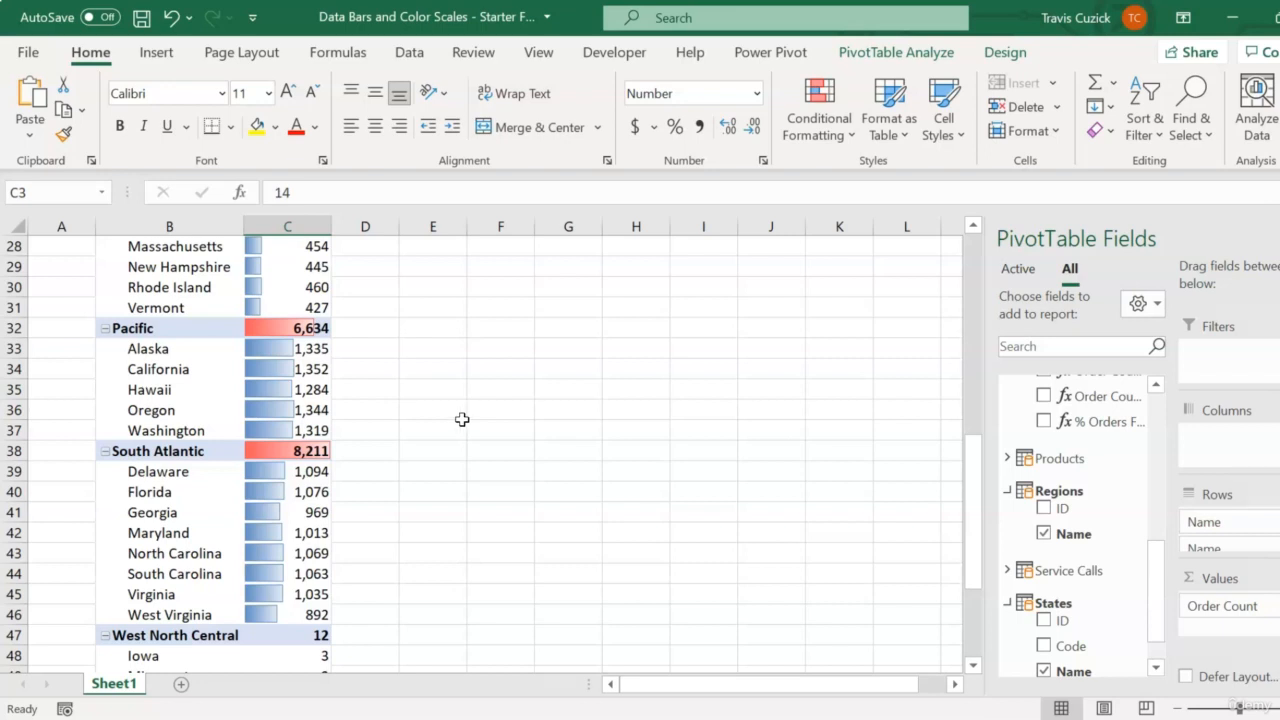
scroll(462, 419, up, 9)
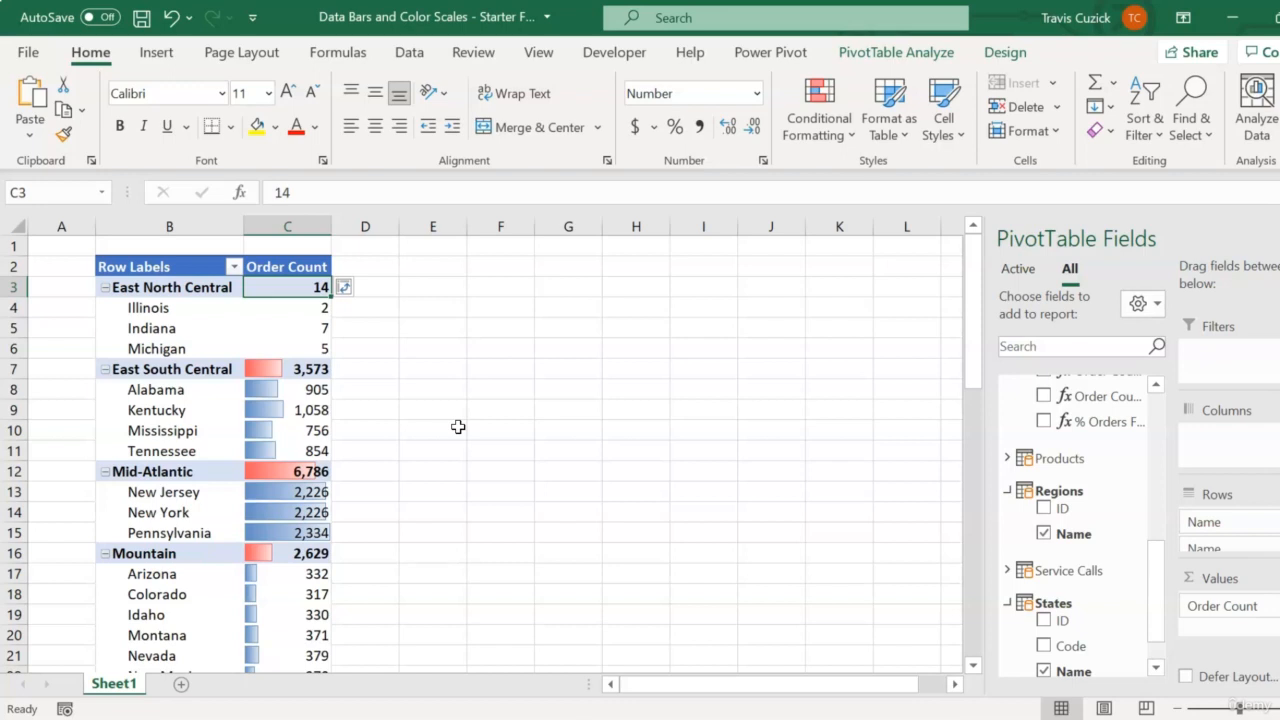
Start a new Power Pivot measure in the Orders table and name it "Orders - % Within SLA".
click(771, 52)
click(92, 140)
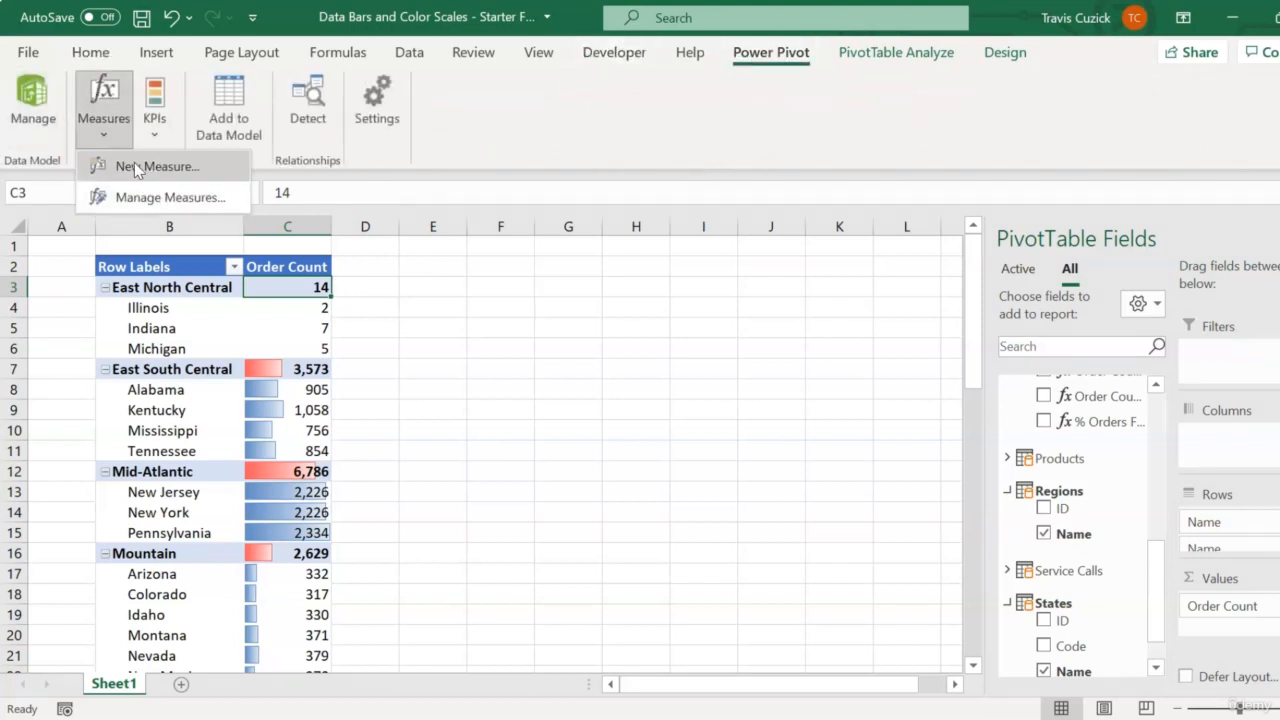
click(134, 166)
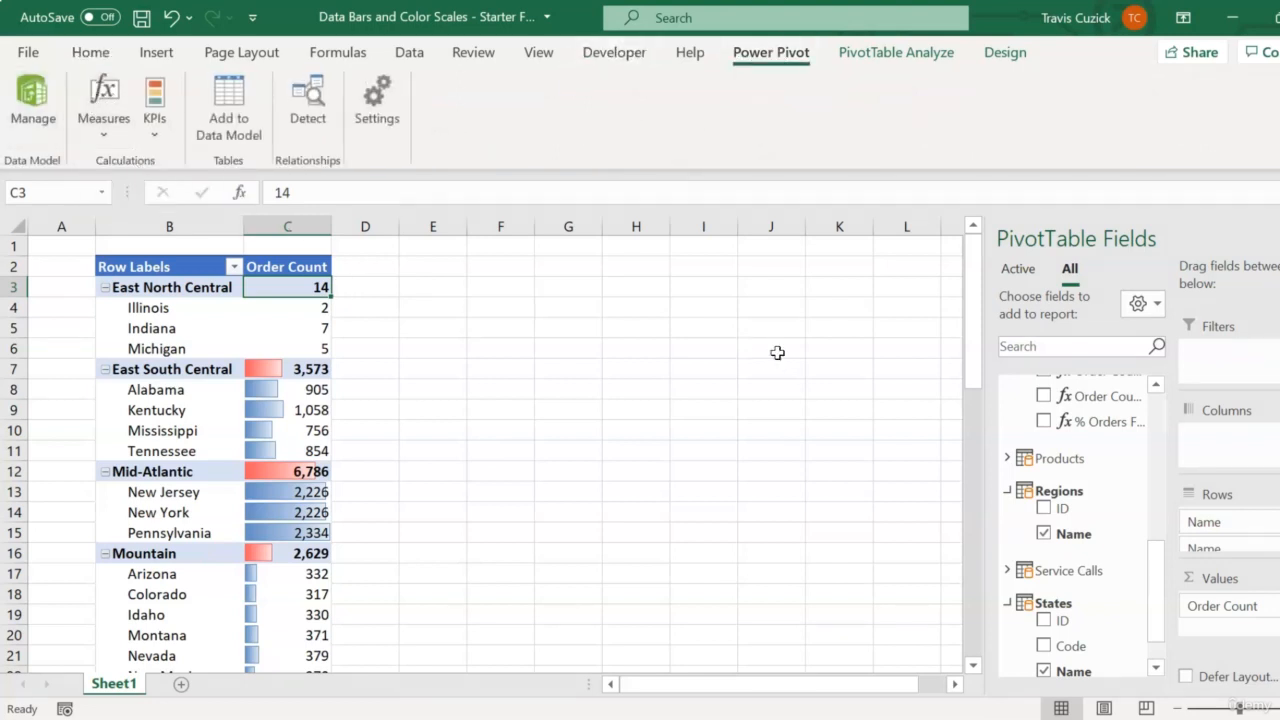
click(969, 184)
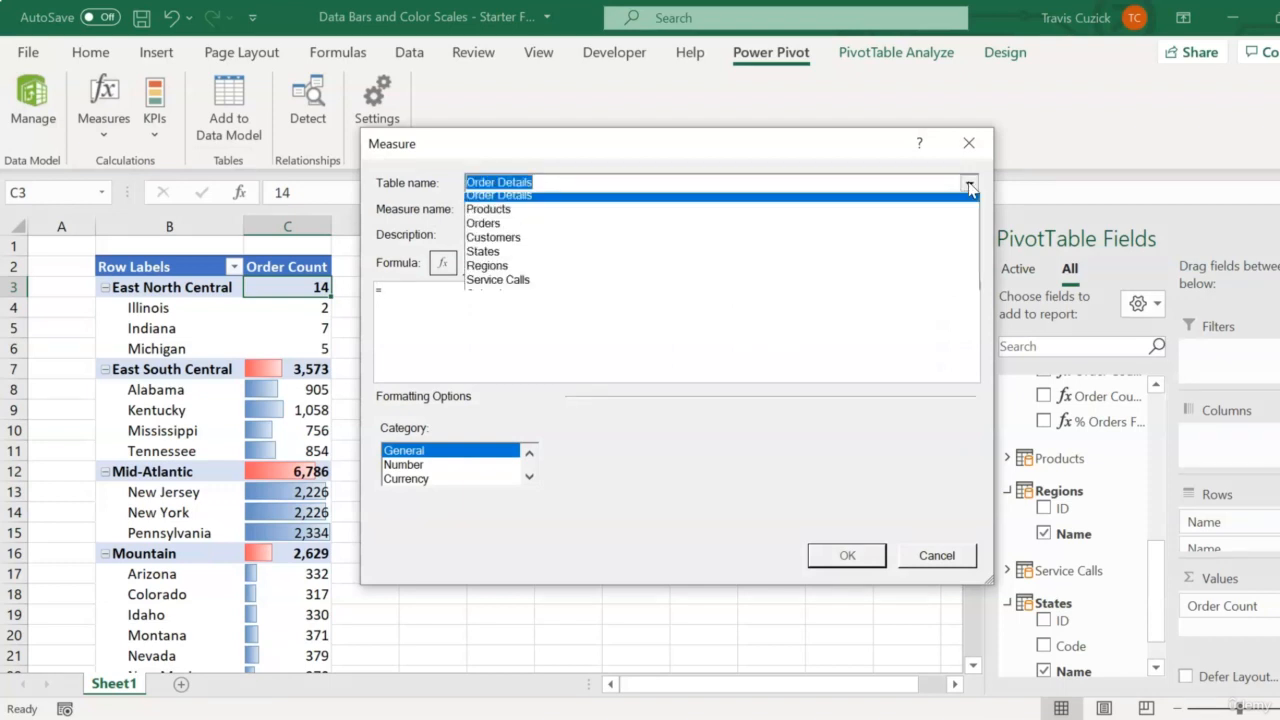
click(914, 224)
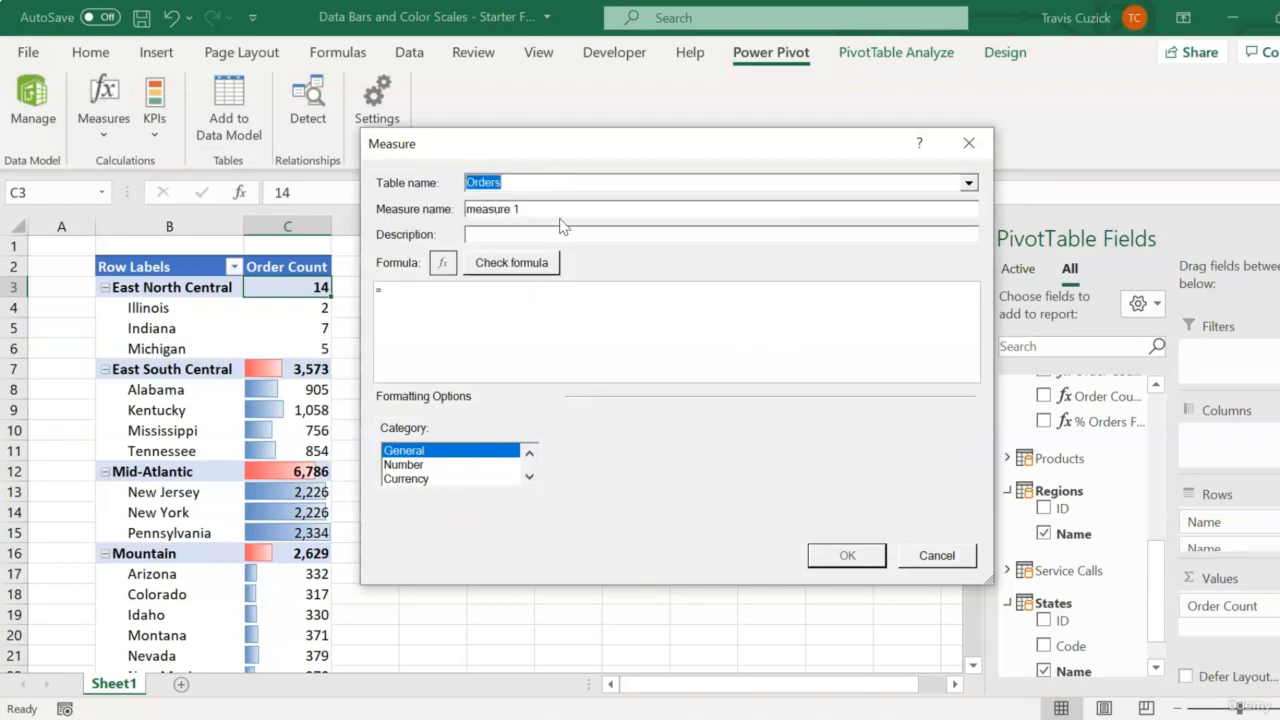
drag(521, 209, 430, 205)
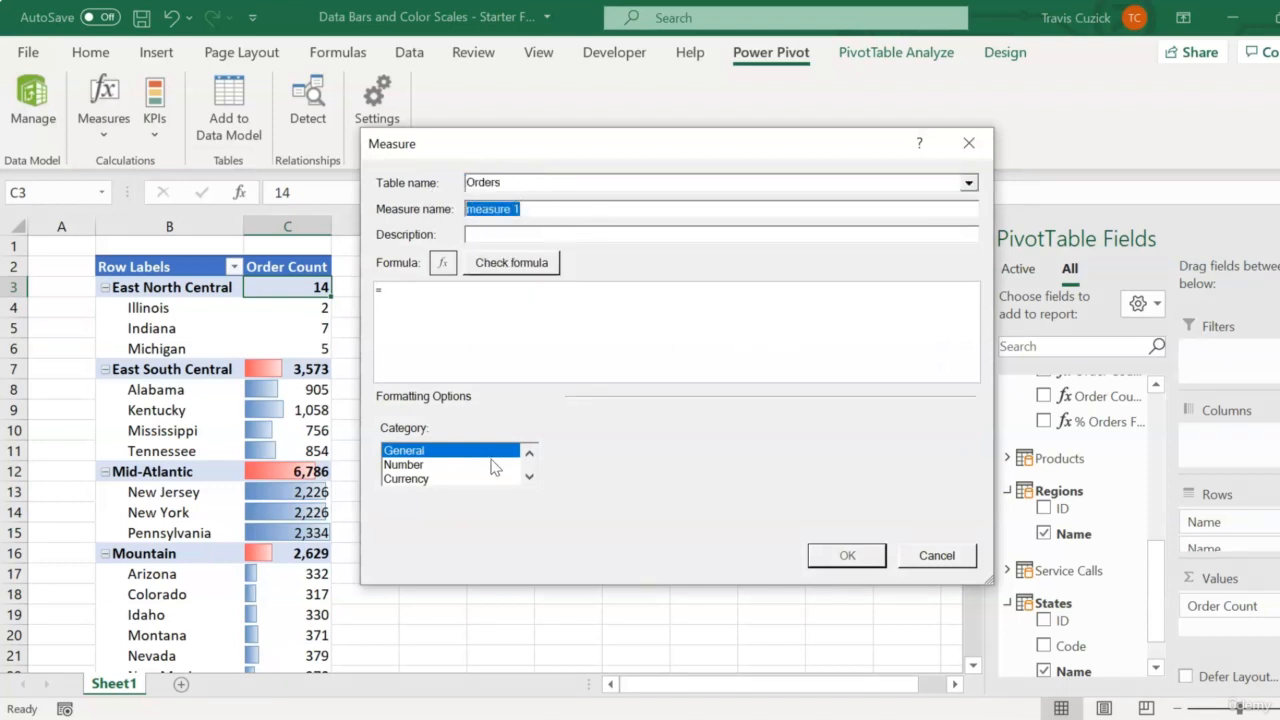
text(Ord)
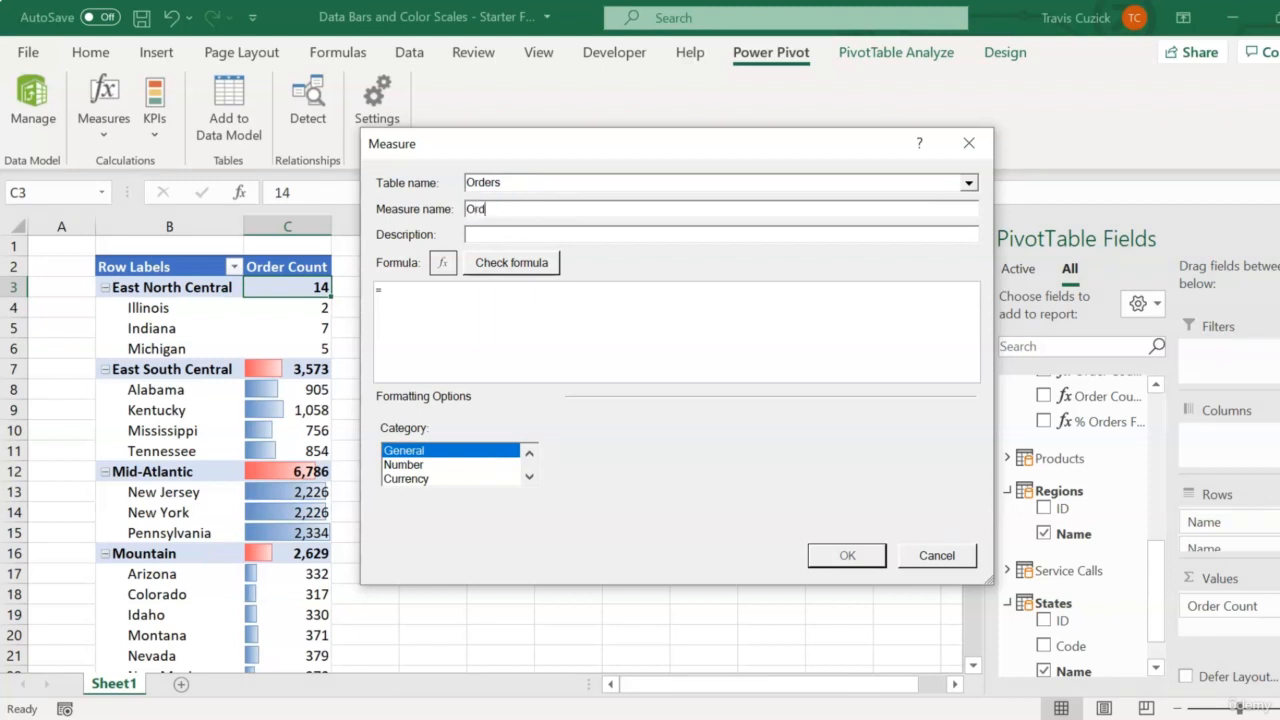
text(ers - % Within SLA)
Enter the measure's formula as =AVERAGE(Orders[WithinSLA]).
click(421, 293)
text(AVERAGE()
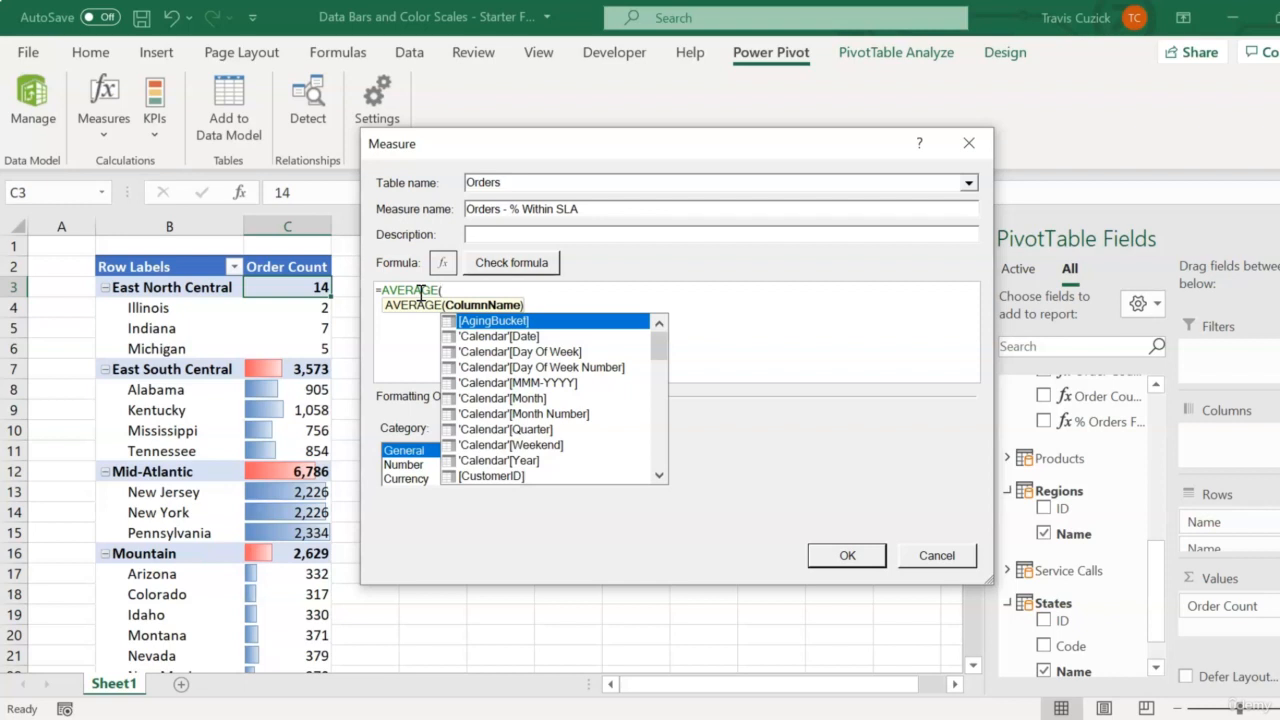
text(WITH)
key(Tab)
text())
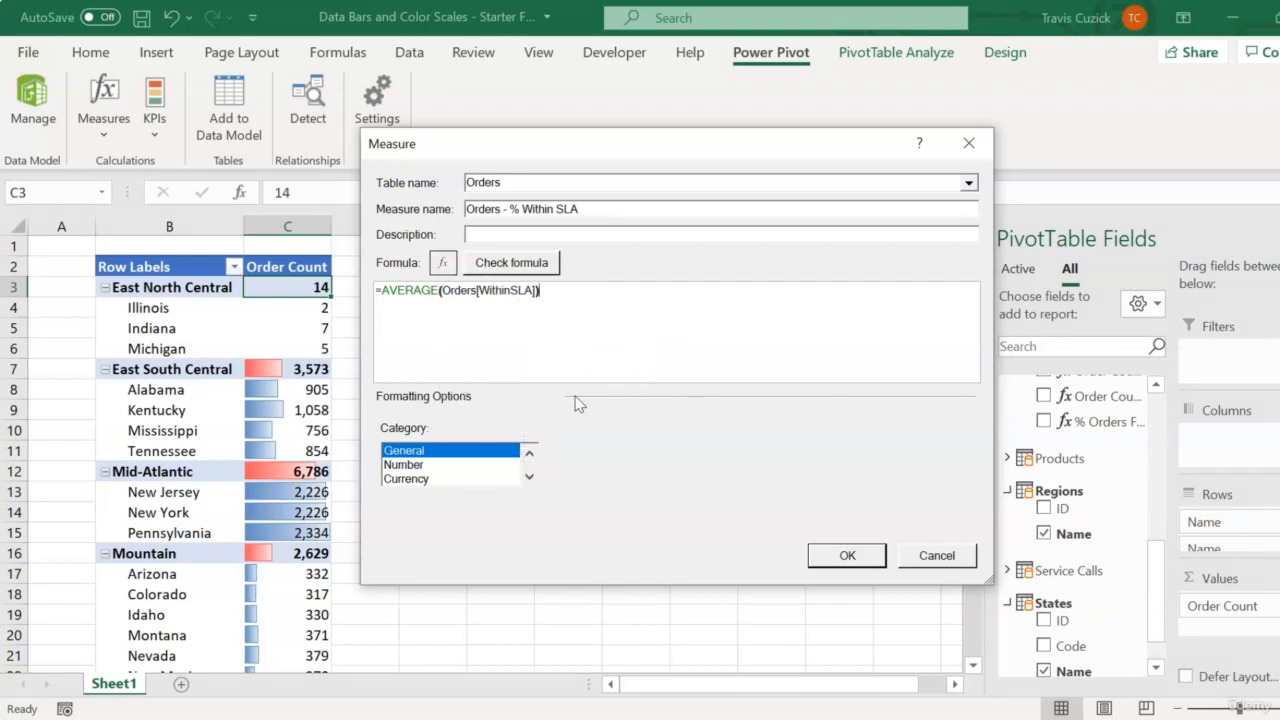
Set the measure's number format to Percentage and create the measure.
click(429, 465)
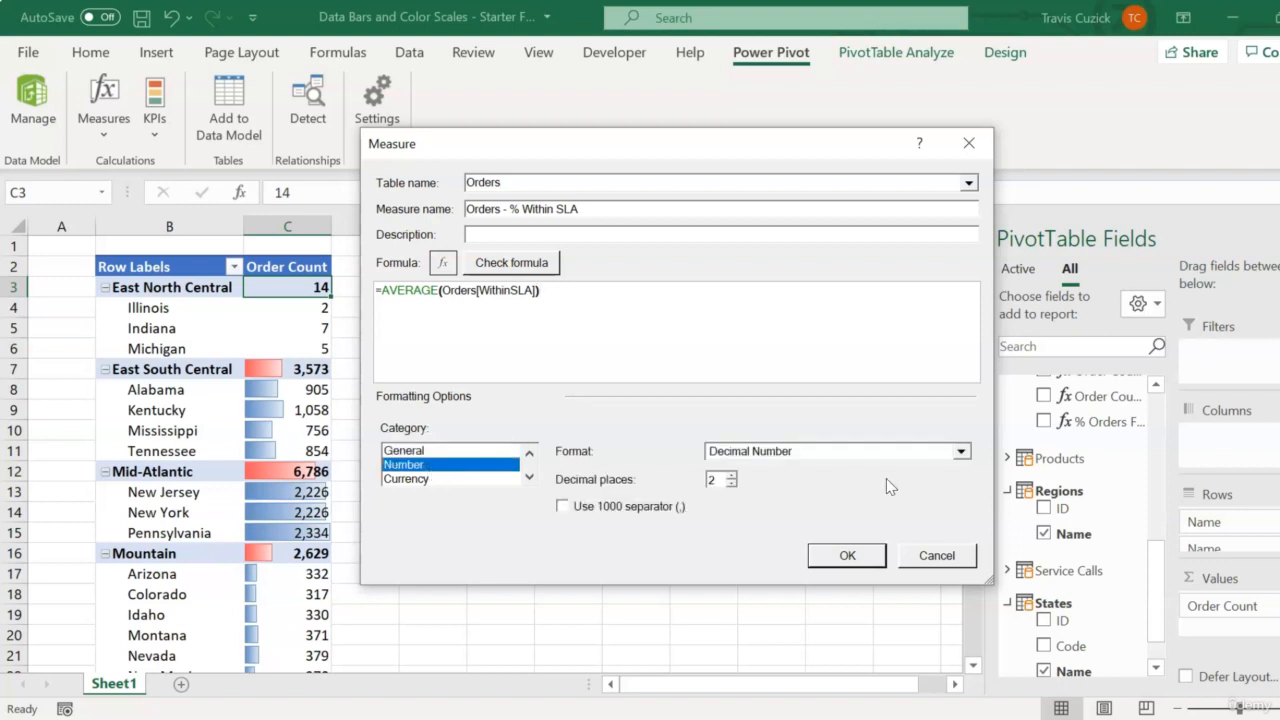
click(960, 452)
click(916, 497)
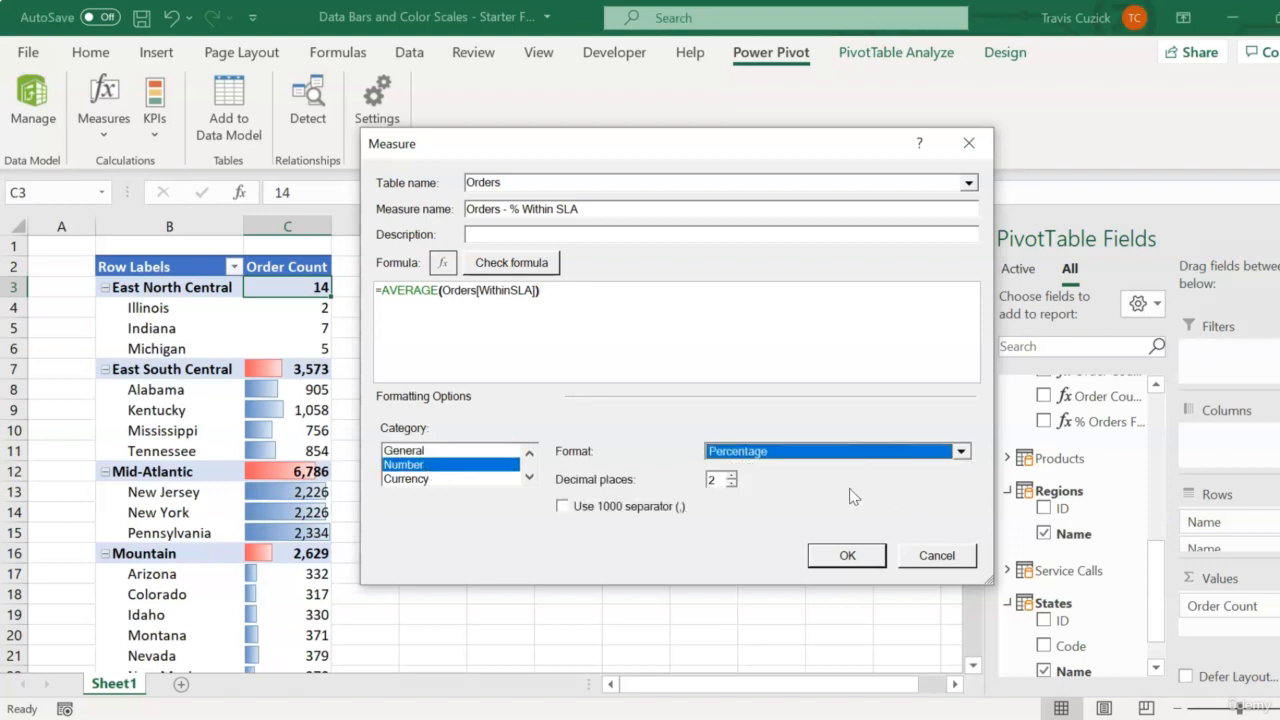
click(847, 555)
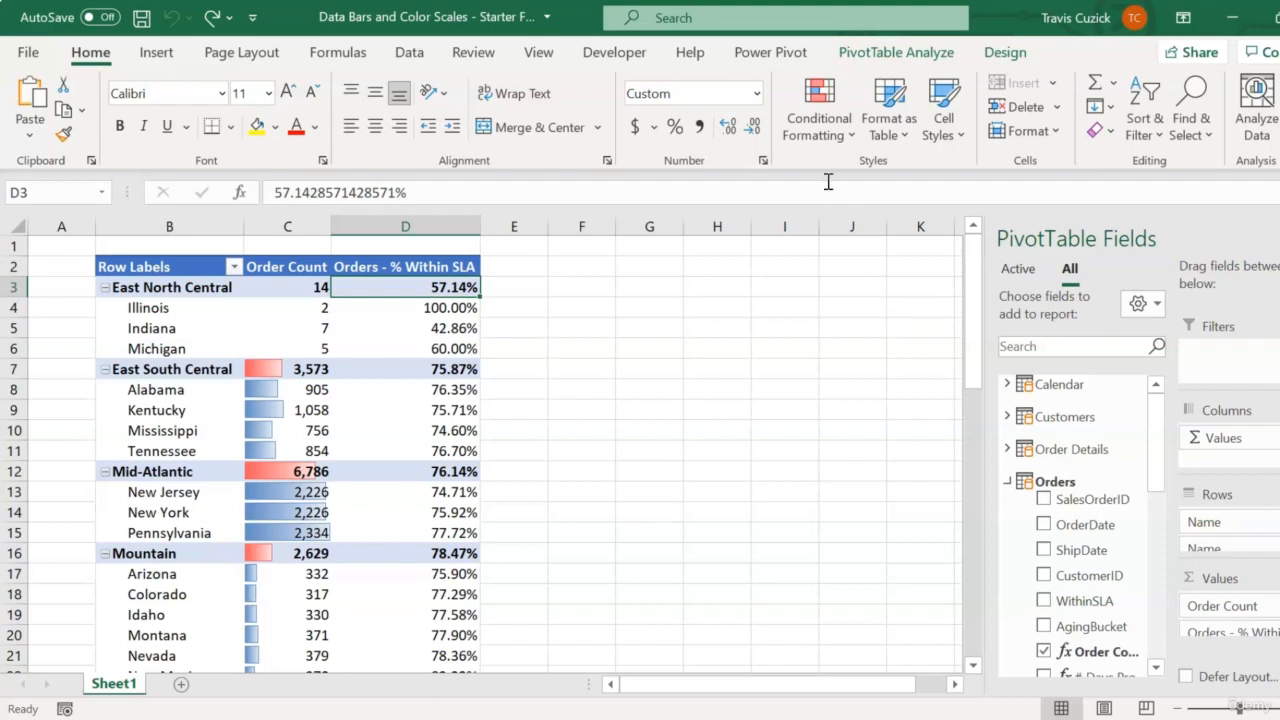
Apply the green-yellow-red color scale to East North Central's Orders - % Within SLA subtotal.
click(820, 142)
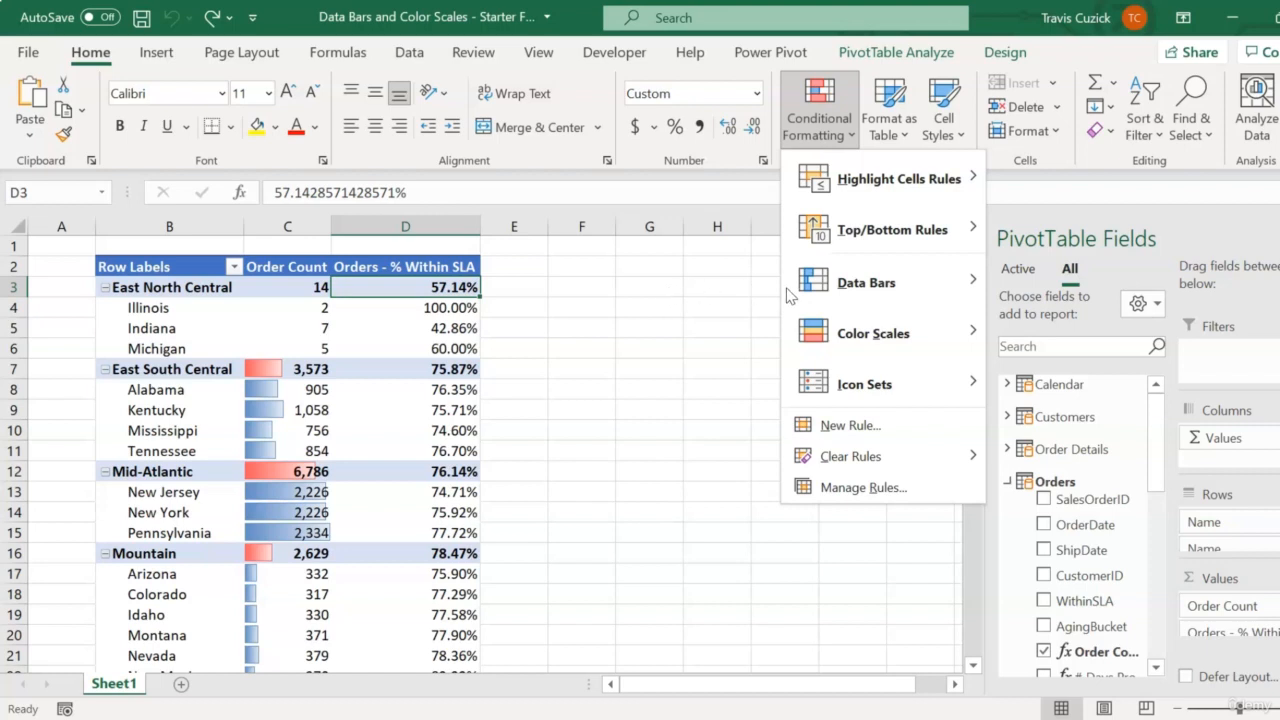
mouse_move(894, 333)
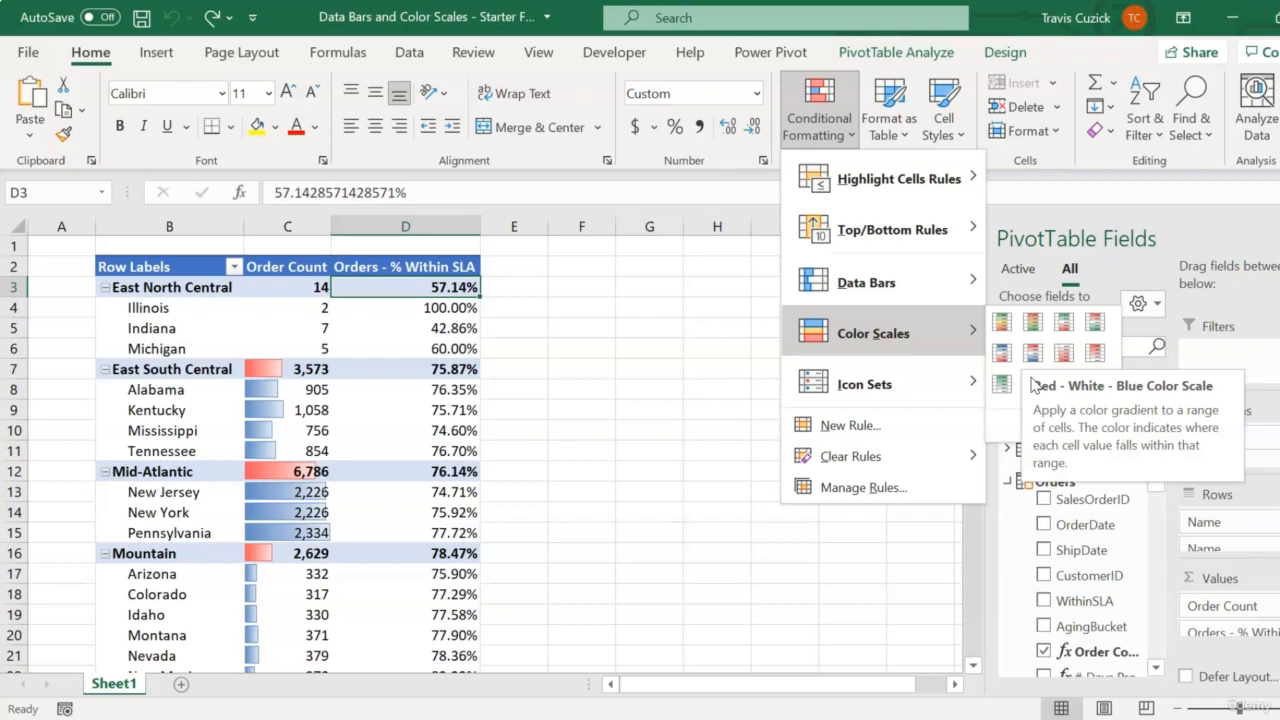
click(998, 324)
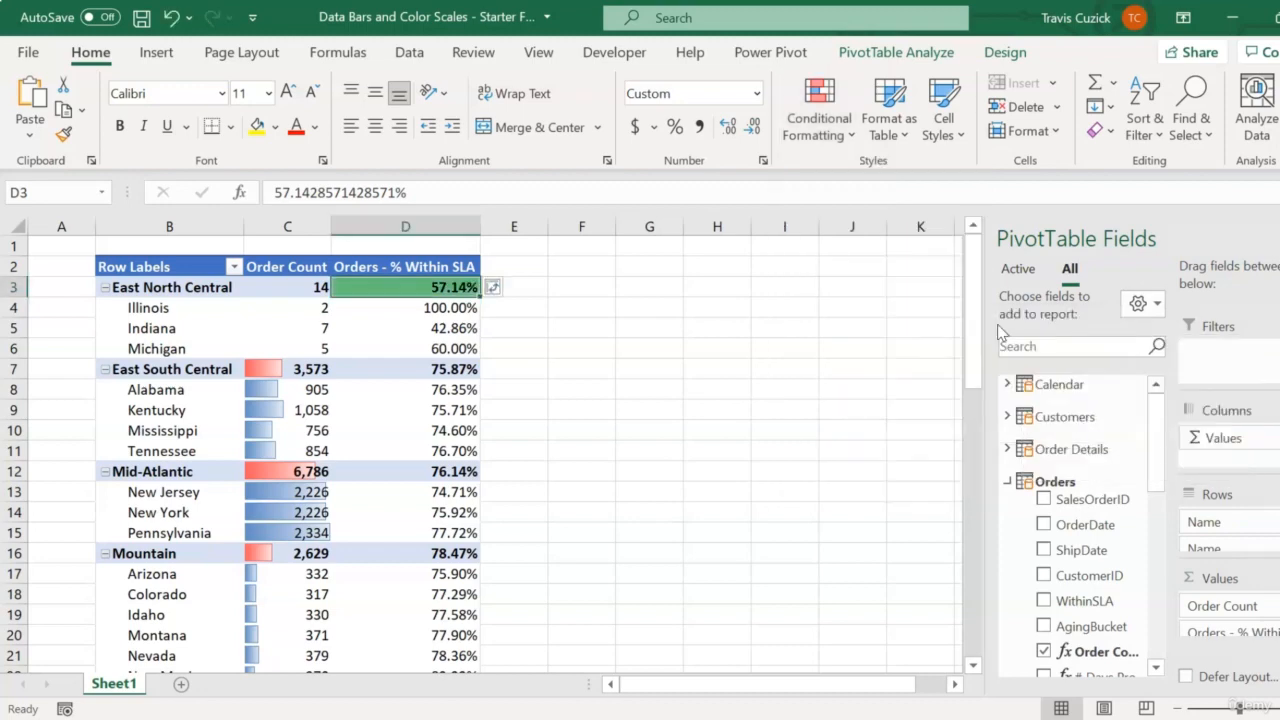
Extend the subtotal's color scale to all cells showing "Orders - % Within SLA" values for "Name" and review the regions.
click(496, 288)
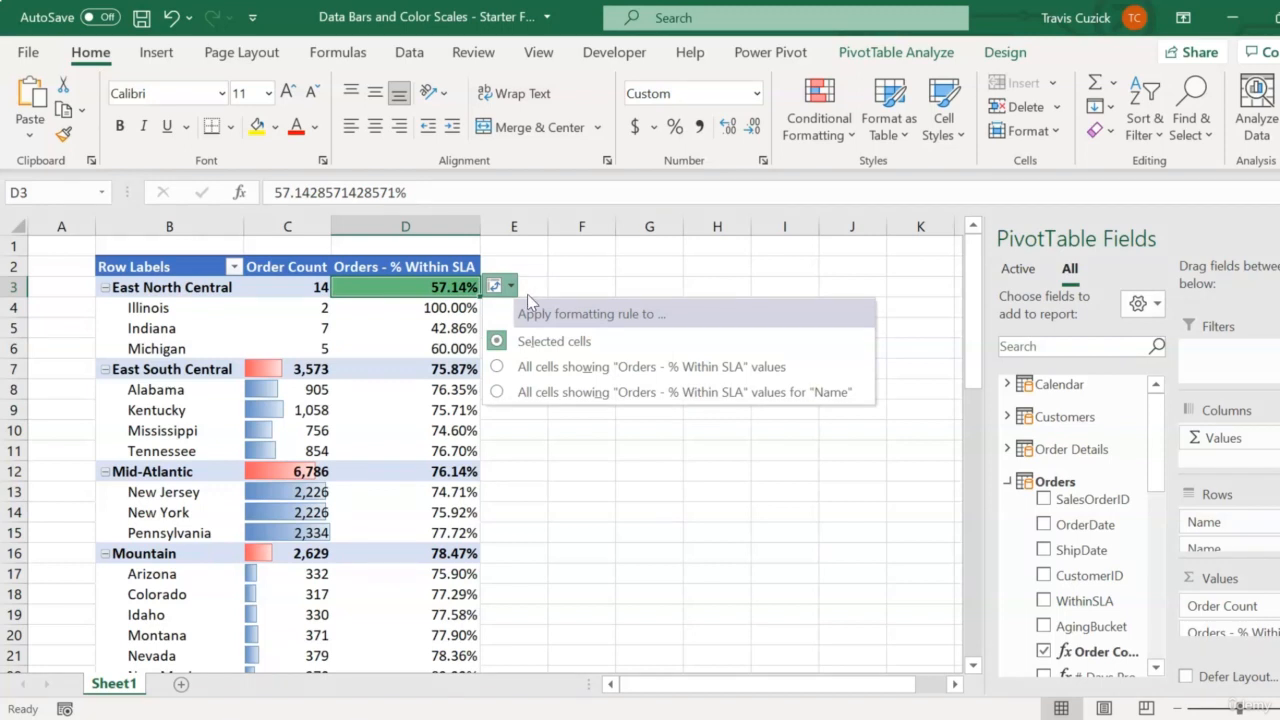
click(630, 393)
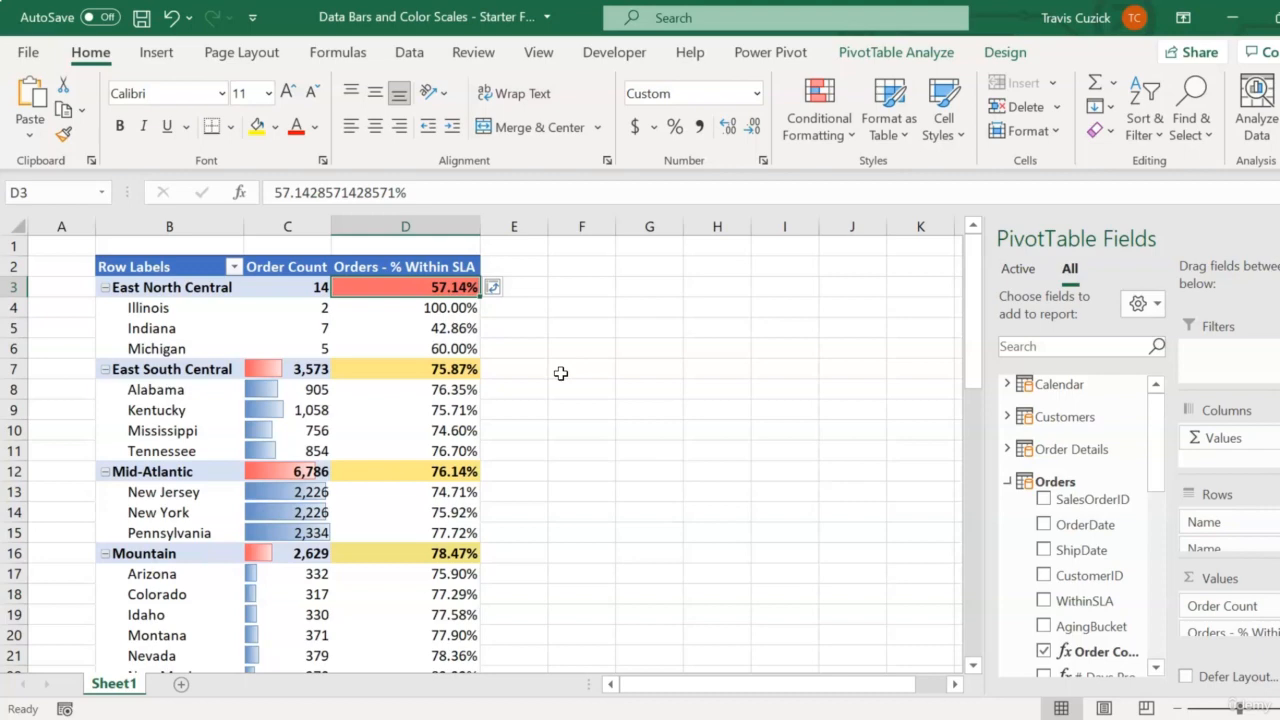
scroll(561, 373, down, 6)
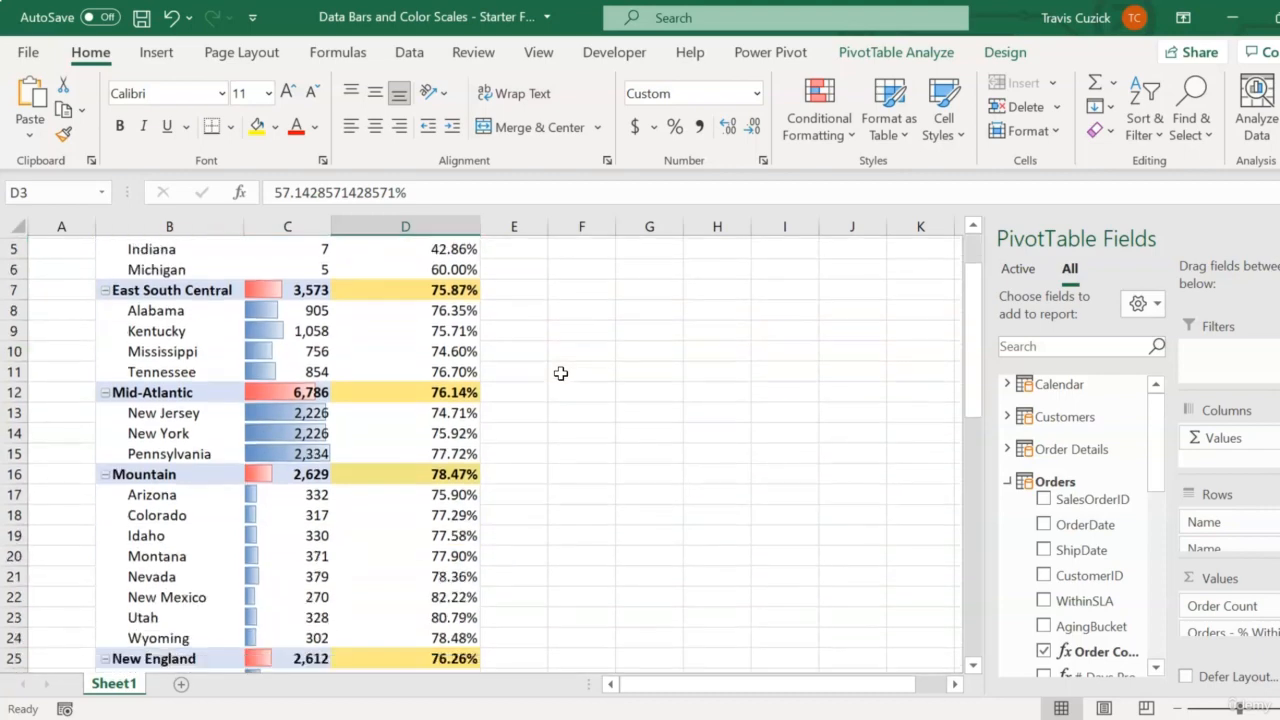
scroll(561, 373, down, 7)
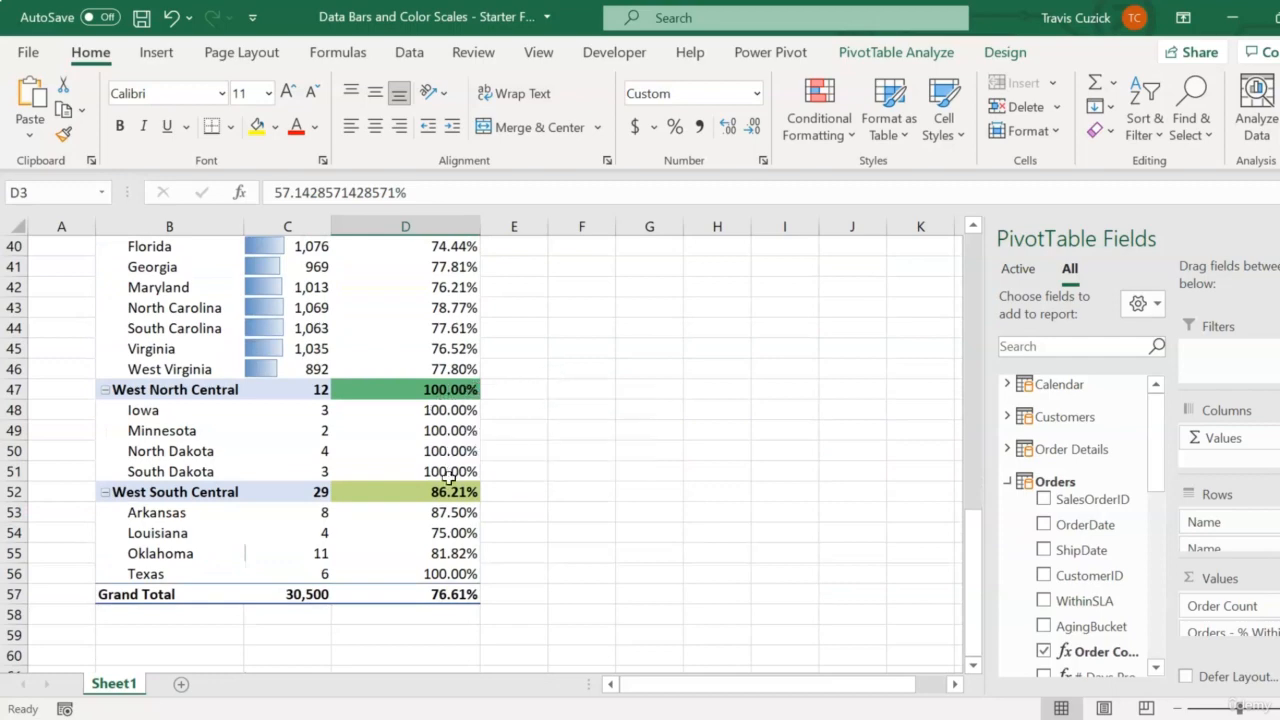
scroll(455, 486, up, 7)
scroll(455, 486, up, 6)
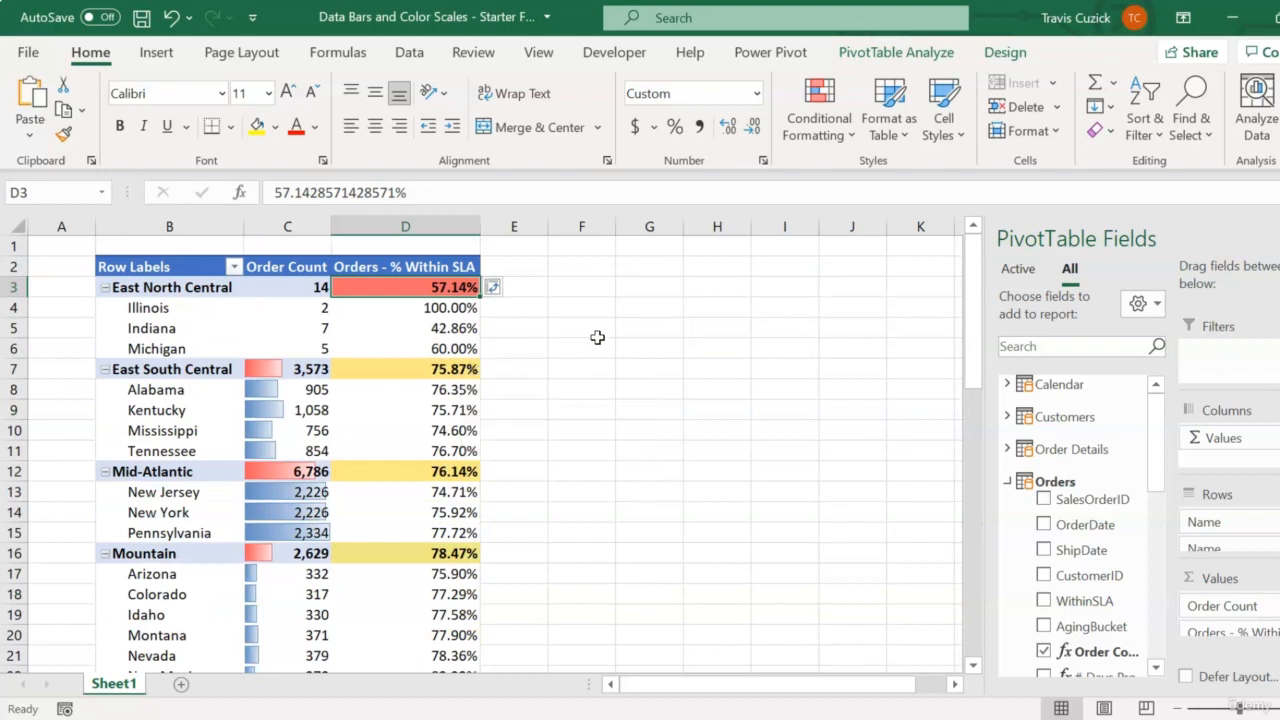
Apply the green-yellow-red color scale to Illinois's Orders - % Within SLA value.
click(424, 308)
click(820, 135)
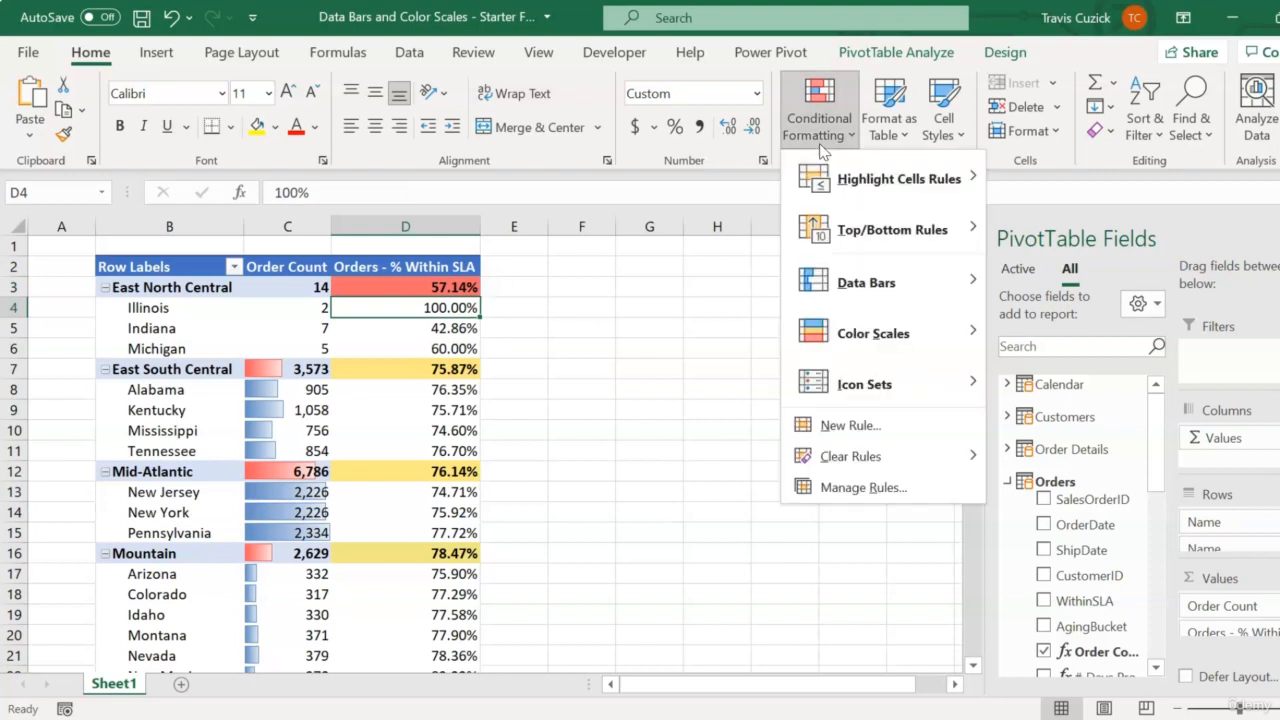
mouse_move(896, 335)
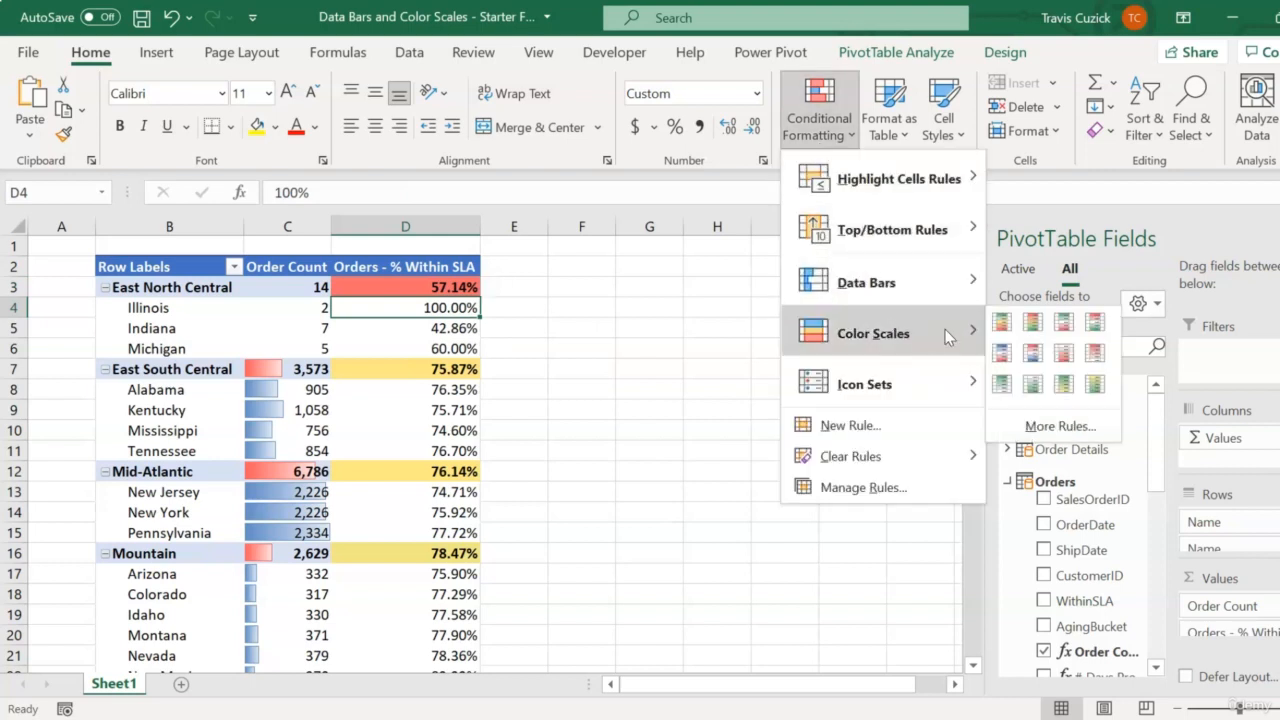
click(1002, 327)
Extend Illinois's color scale to all state cells showing "Orders - % Within SLA" values for "Name" and review the column.
click(496, 309)
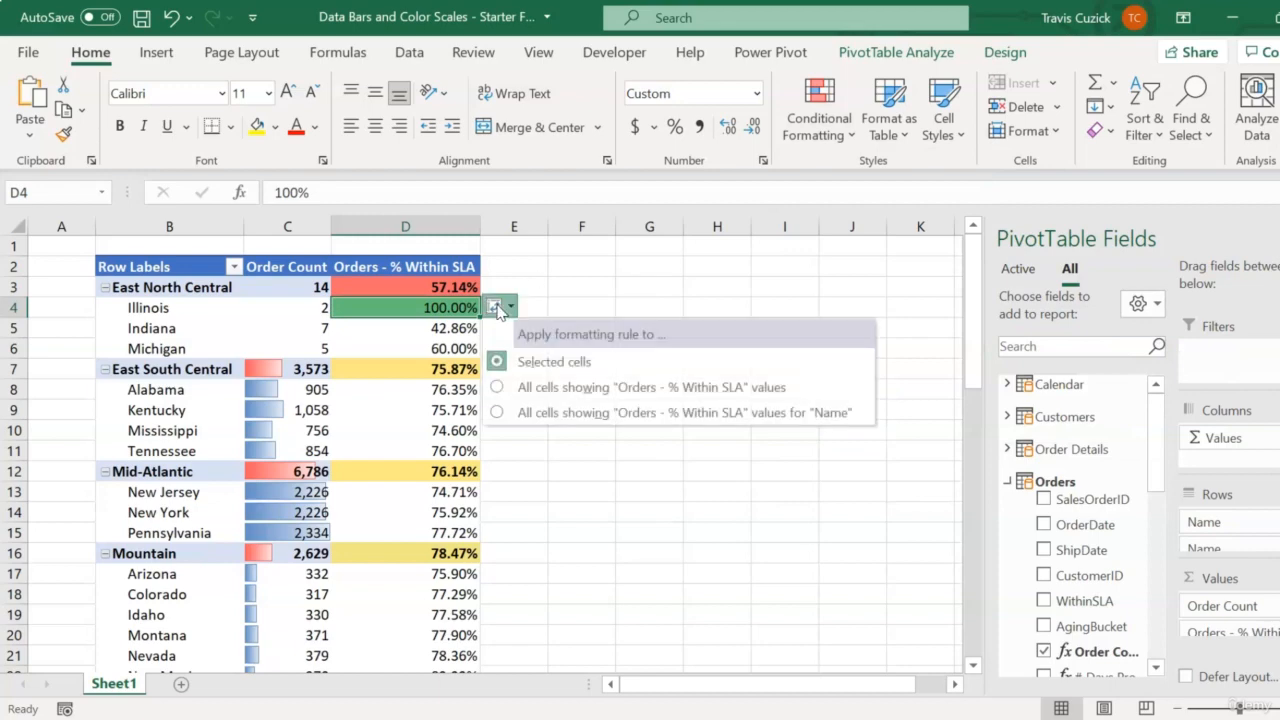
click(684, 411)
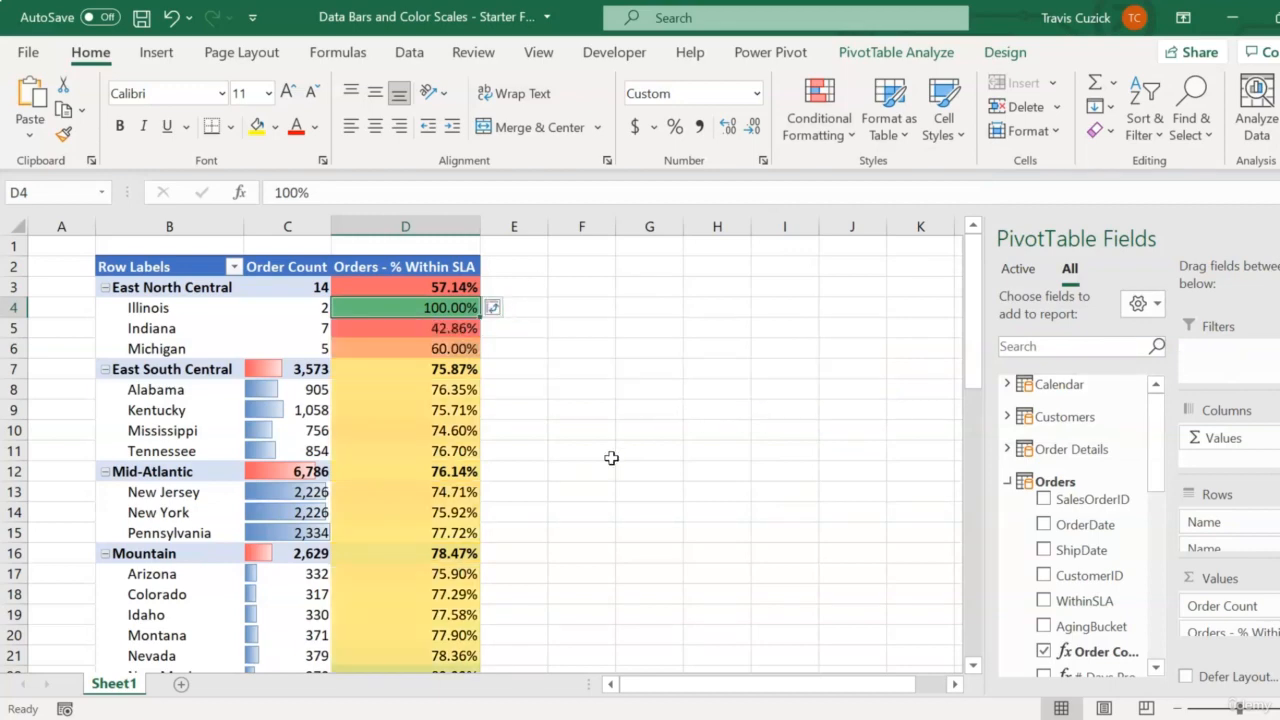
scroll(605, 463, down, 10)
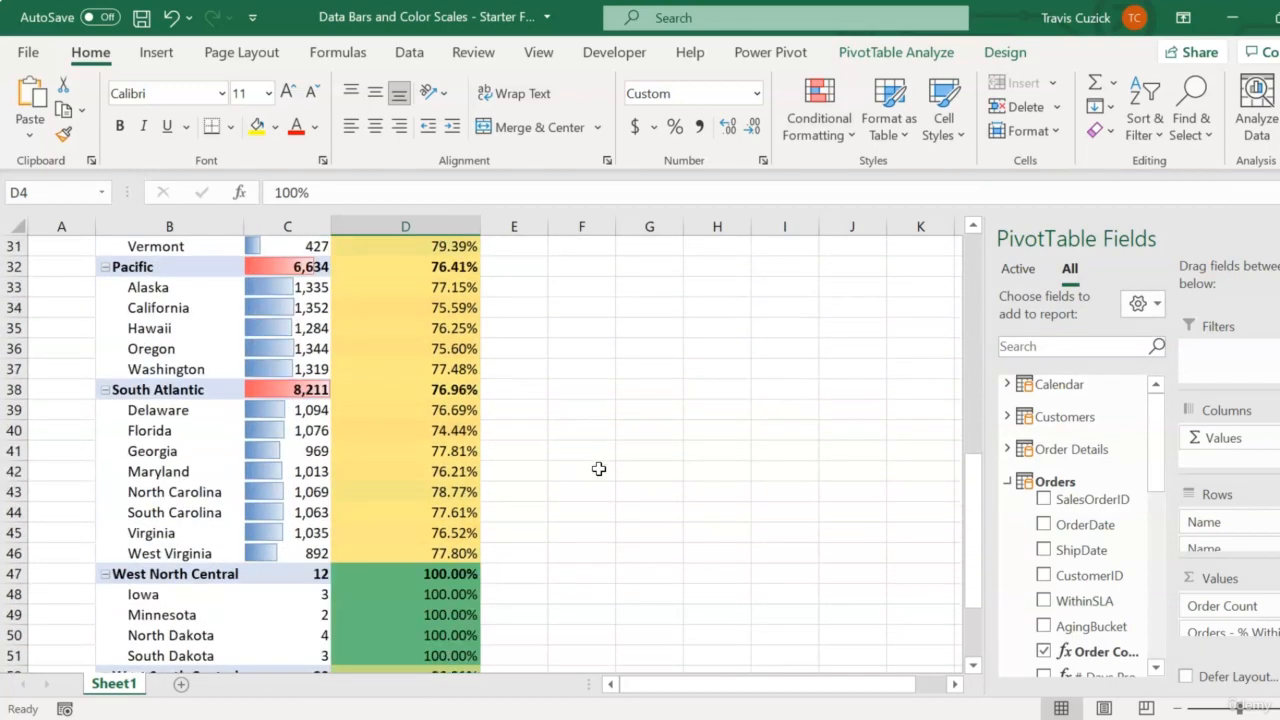
scroll(598, 469, down, 4)
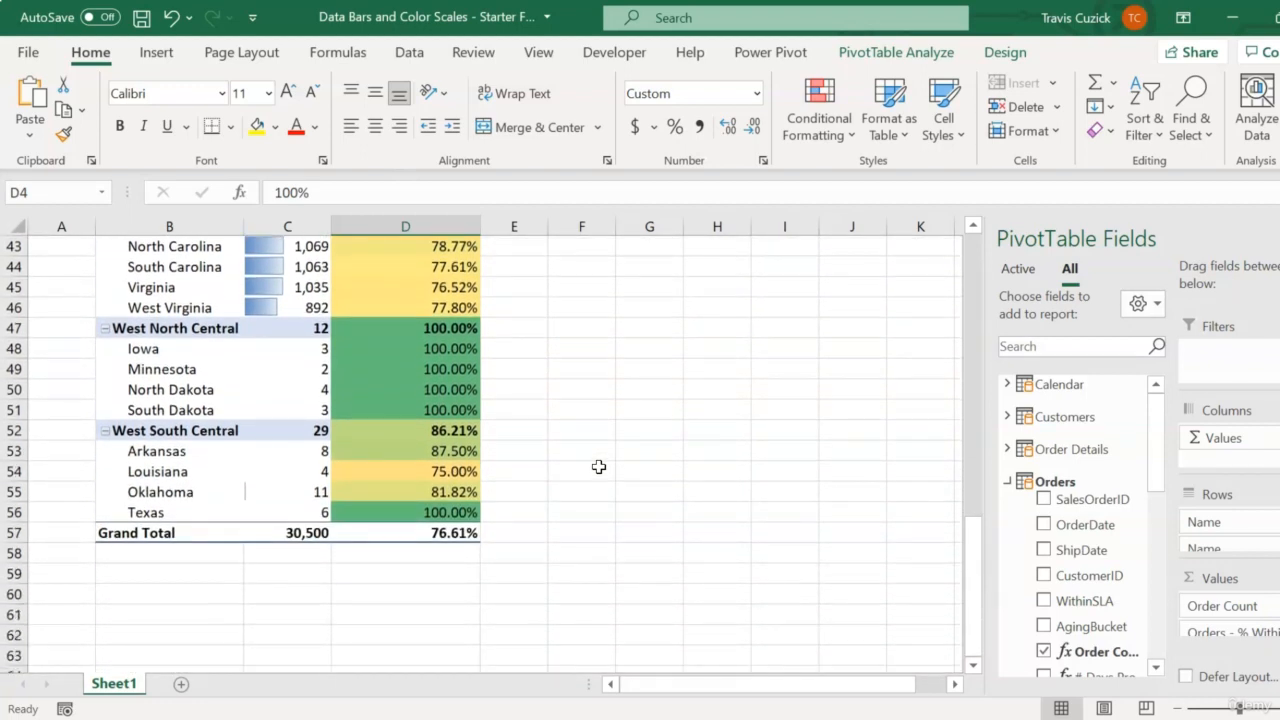
scroll(598, 467, up, 14)
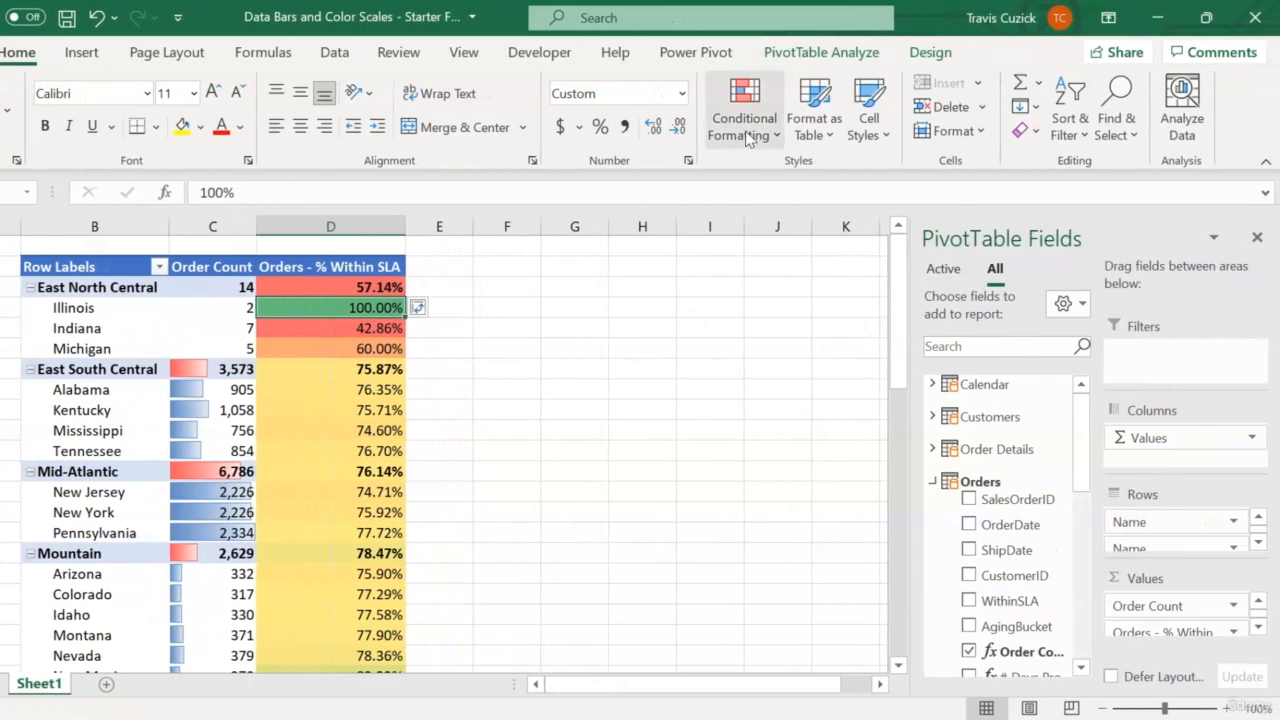
Change the state-level Orders - % Within SLA formatting rule from a color scale to the 3 Symbols (Circled) icon set.
click(752, 126)
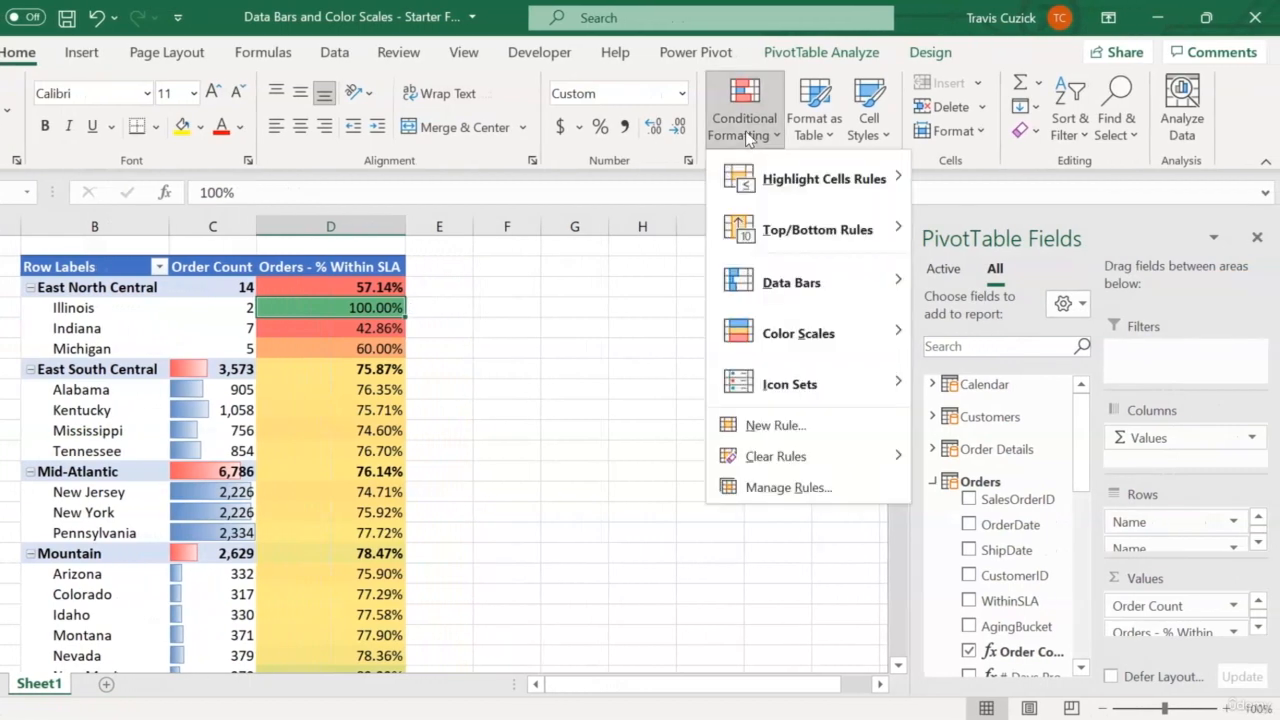
click(790, 488)
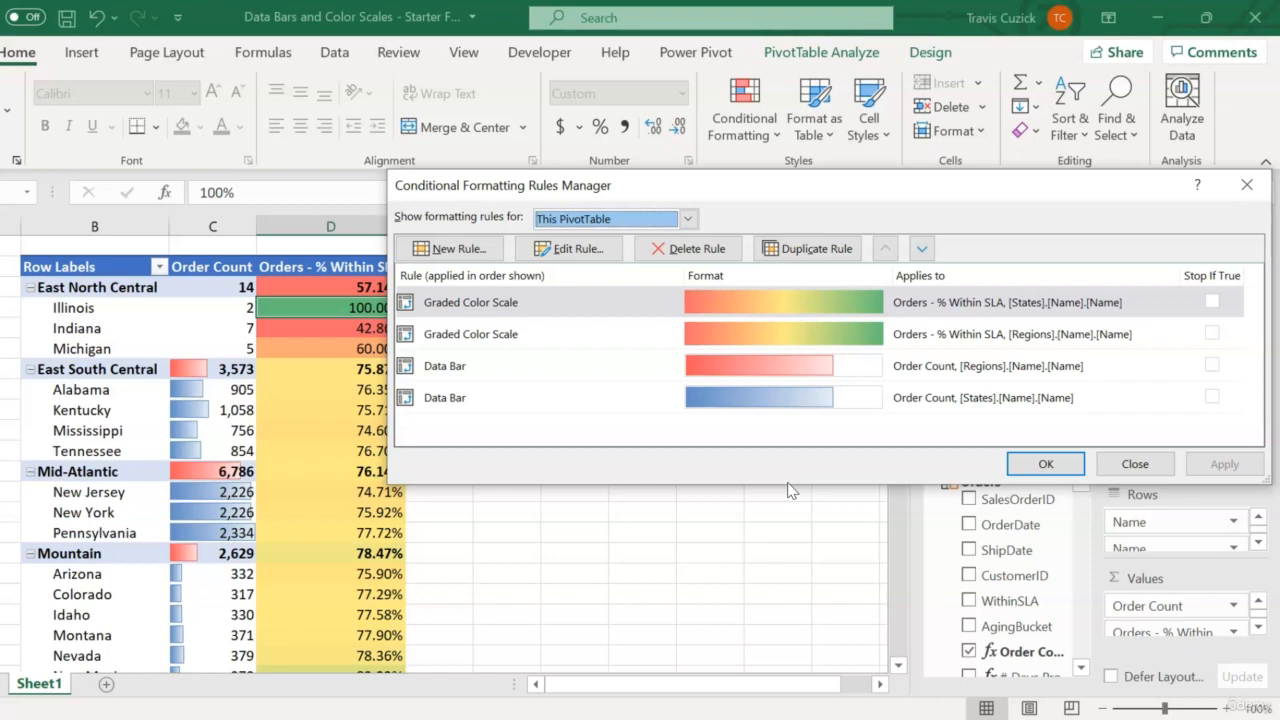
click(666, 302)
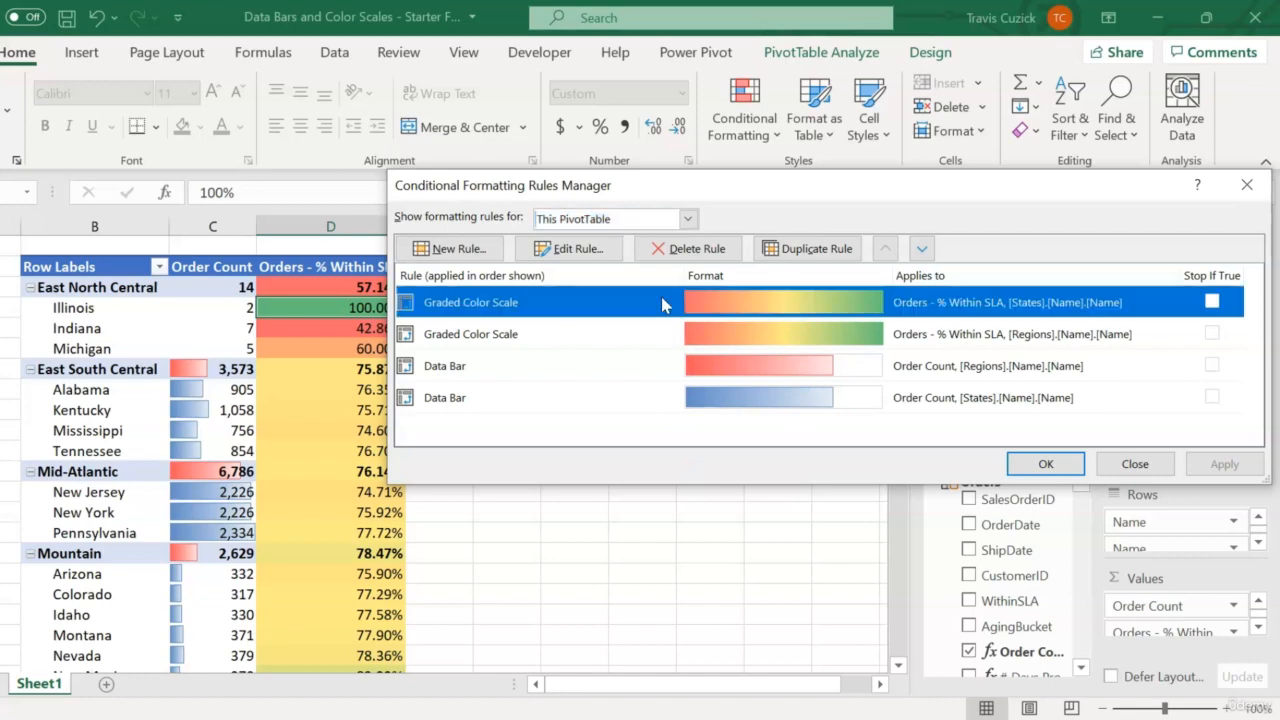
click(562, 248)
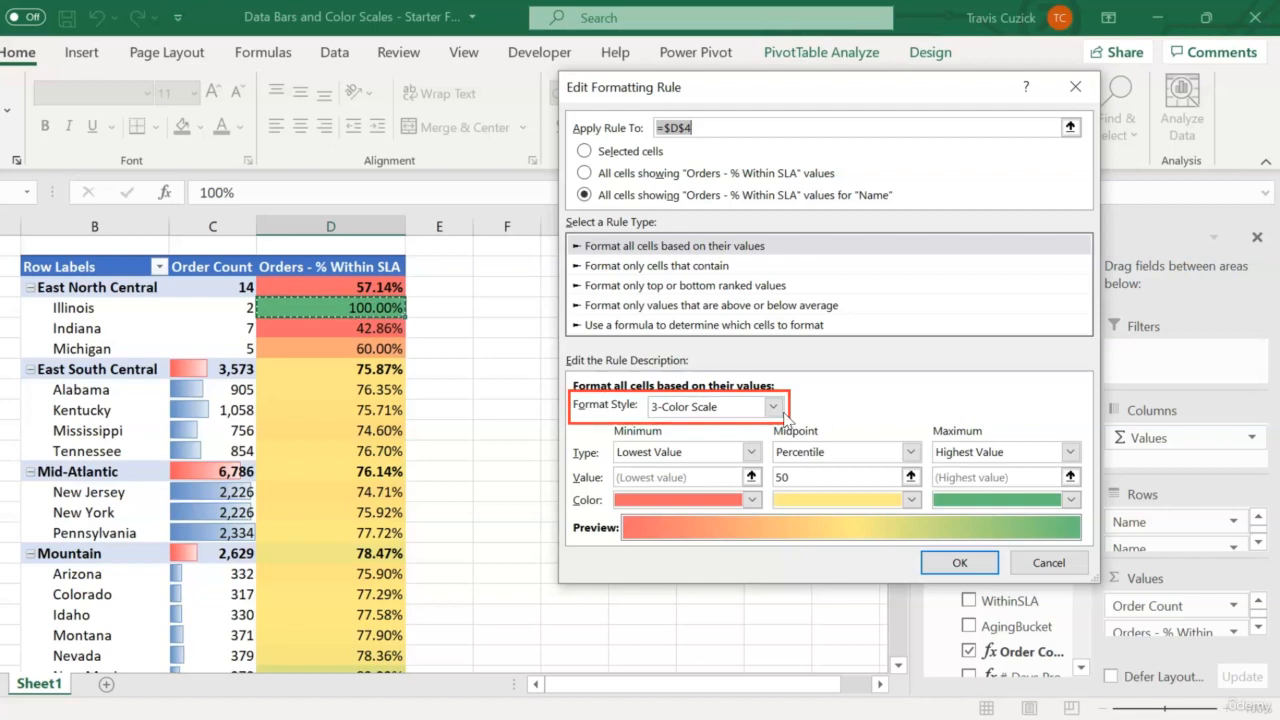
click(776, 407)
click(716, 475)
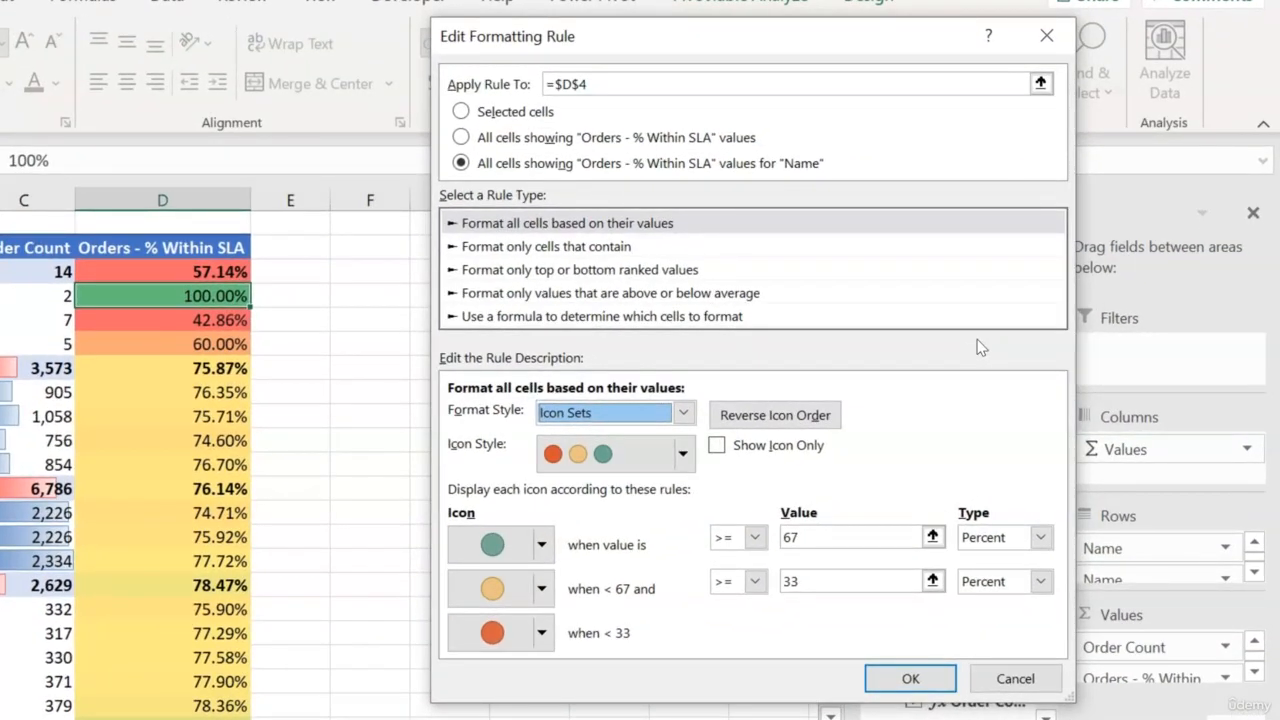
click(683, 456)
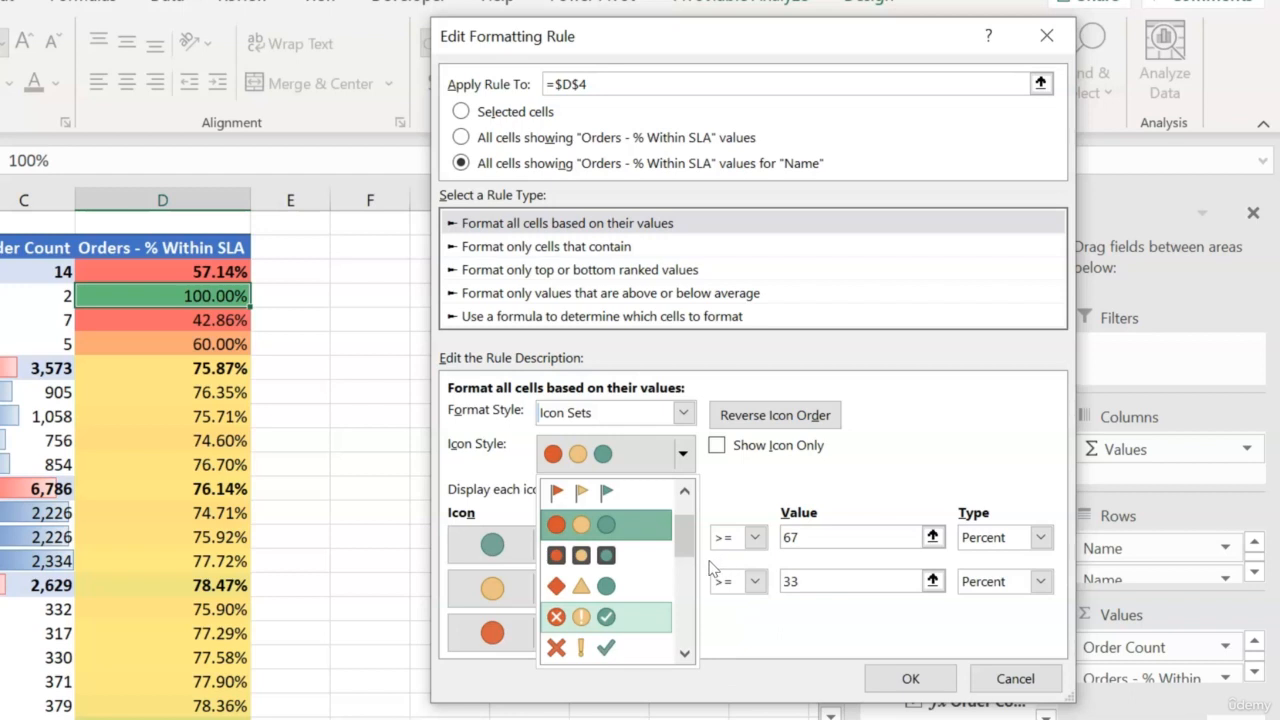
click(627, 615)
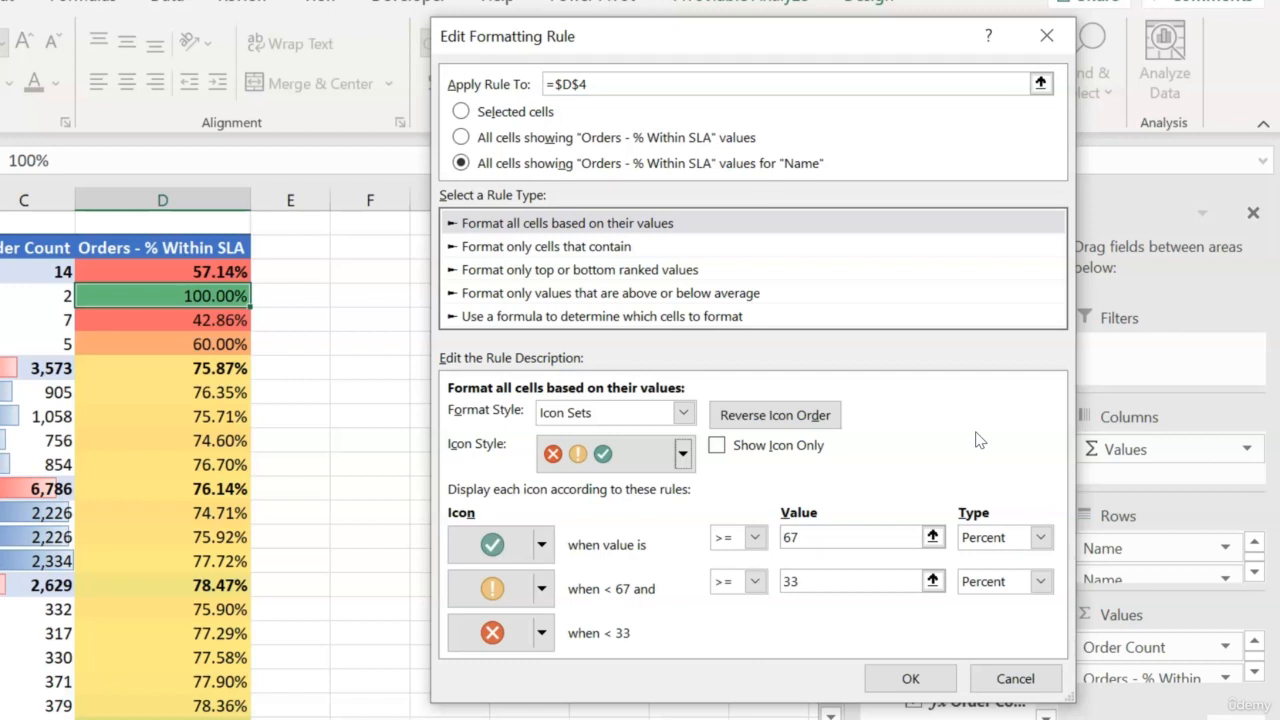
Set the state rule's green check threshold to >= 0.9 with the Number type.
click(1041, 537)
click(1030, 553)
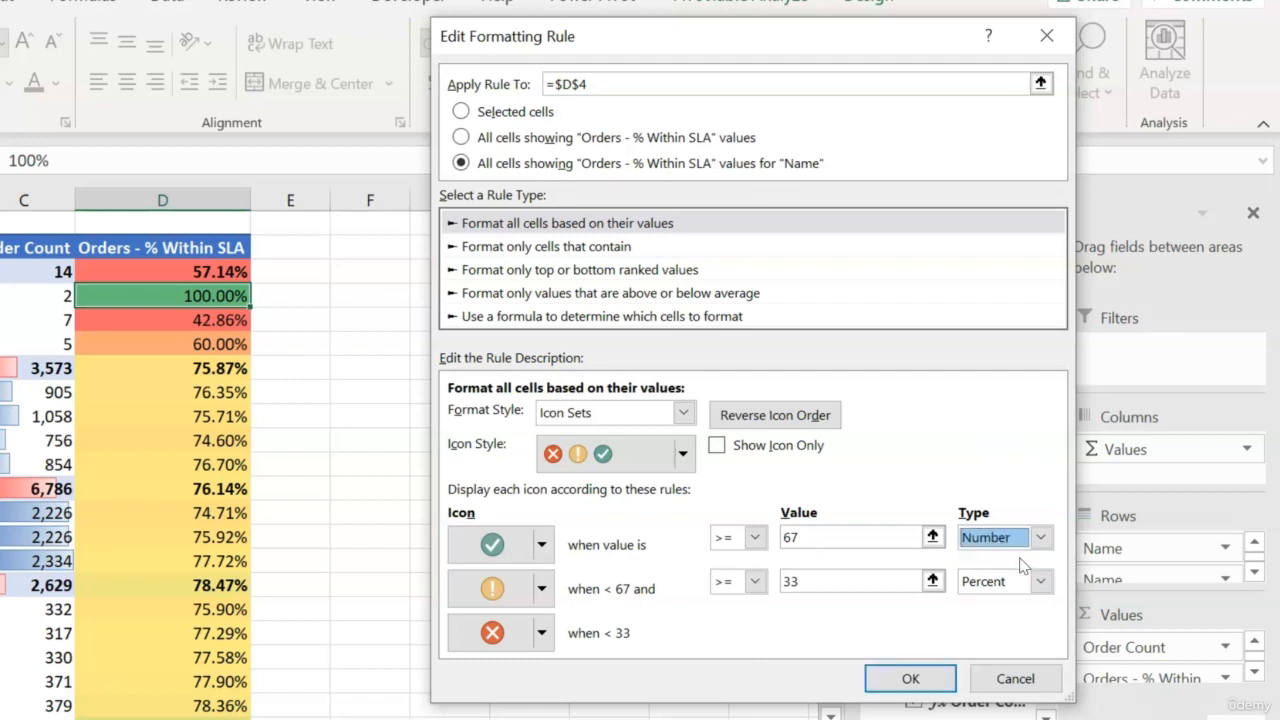
click(842, 539)
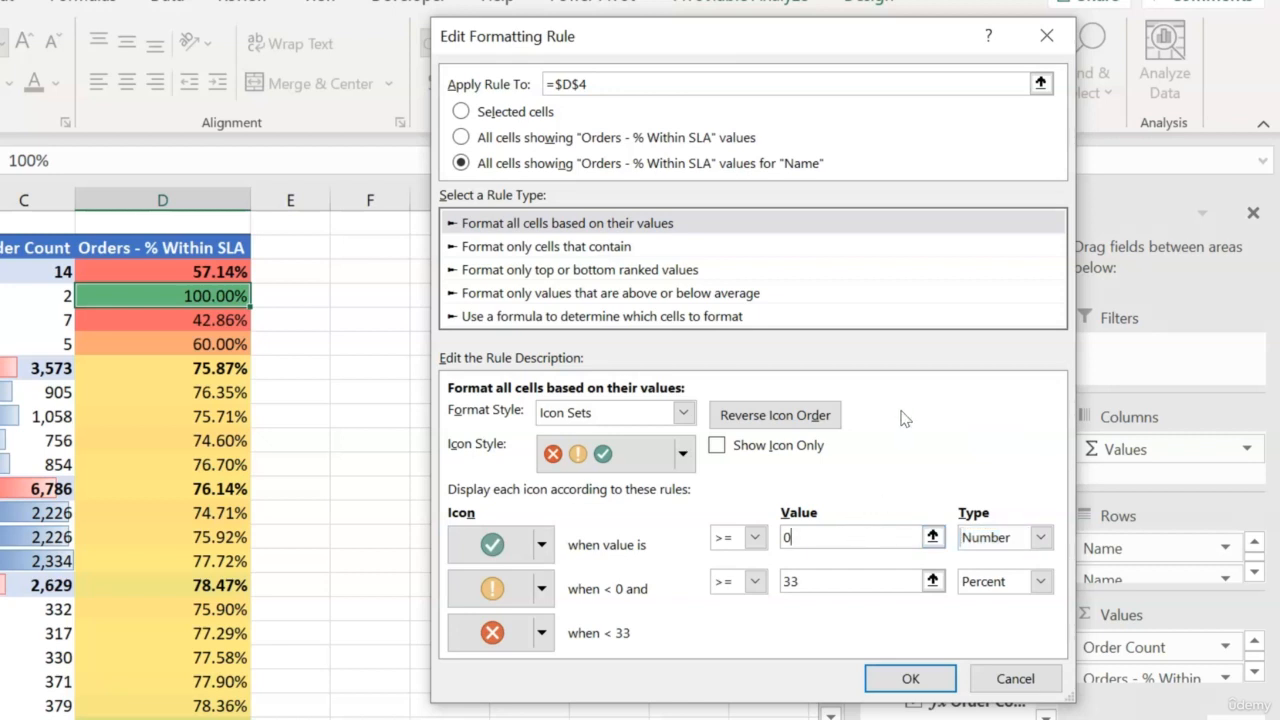
text(.9)
Set the state rule's yellow exclamation threshold to >= 0.75 with the Number type and apply the icon set.
double_click(826, 578)
click(1041, 581)
click(1031, 606)
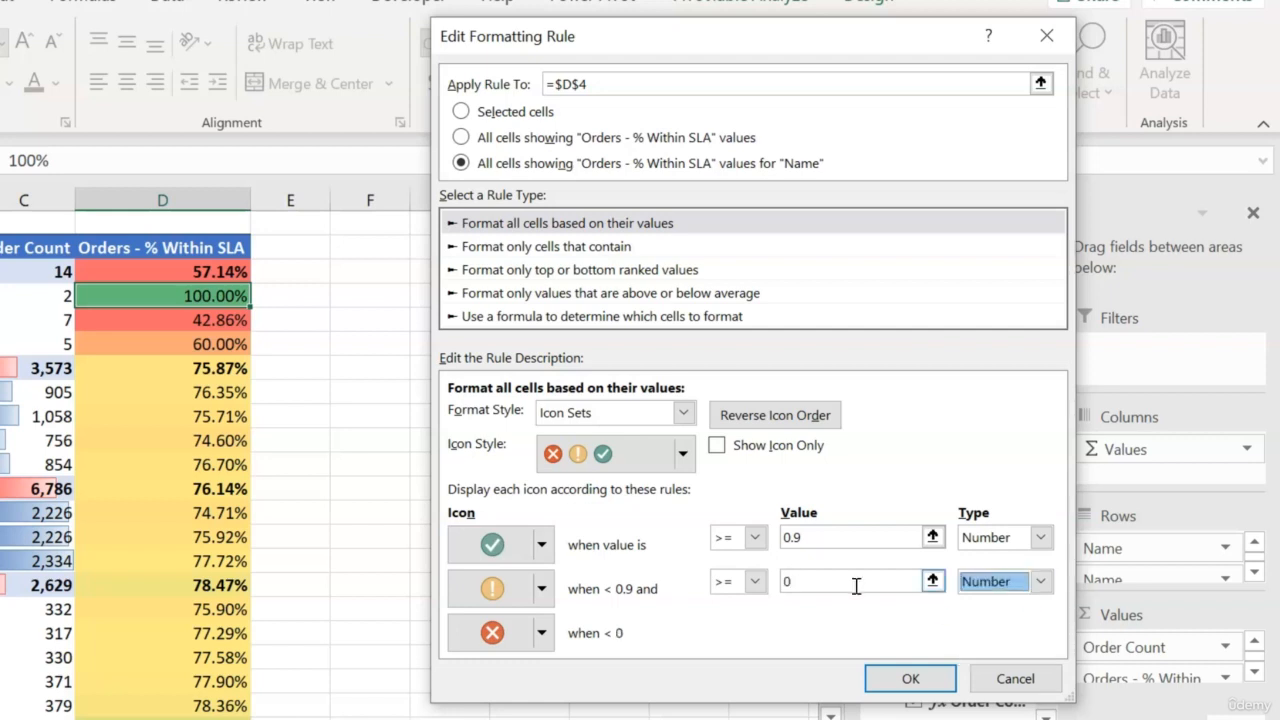
click(850, 581)
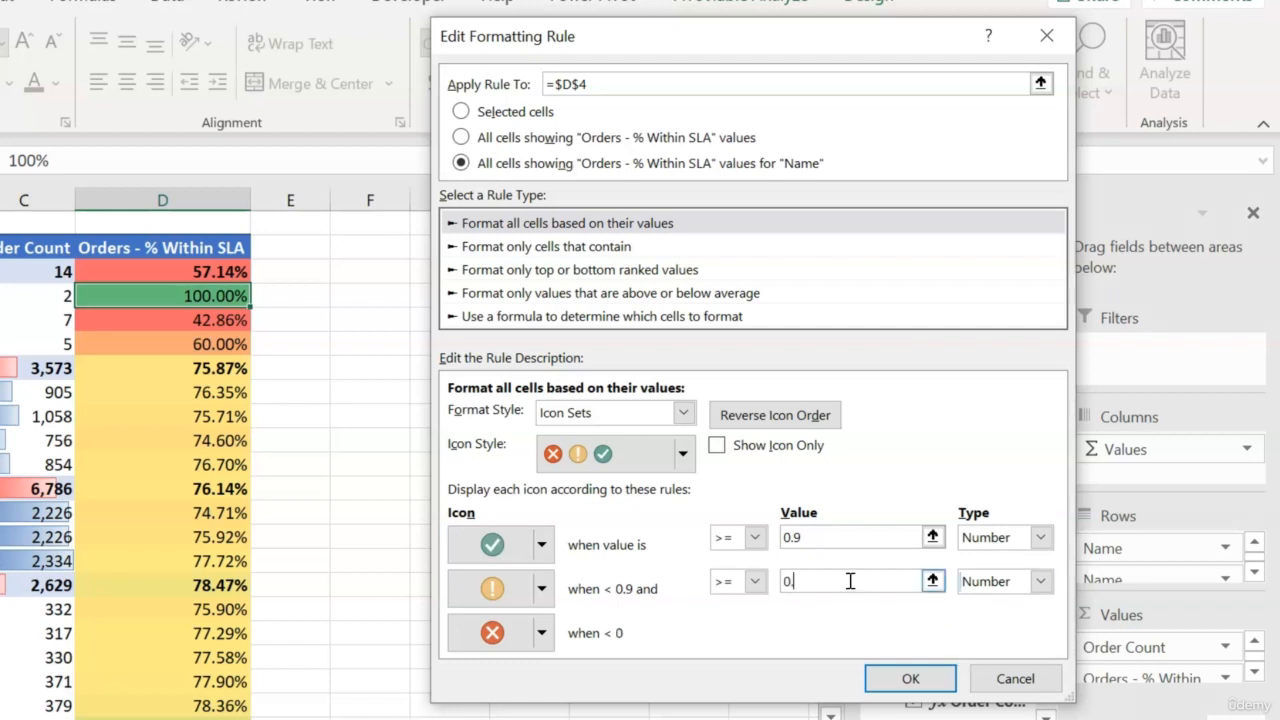
text(.75)
click(909, 680)
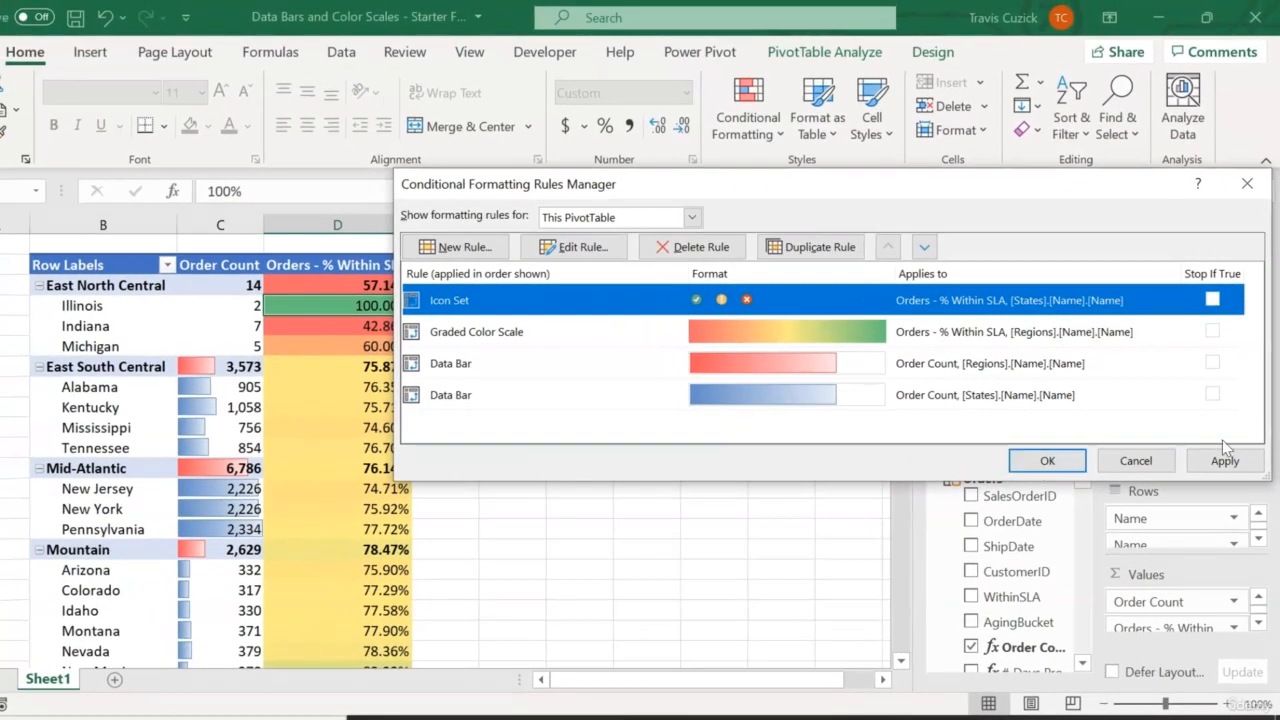
click(1224, 460)
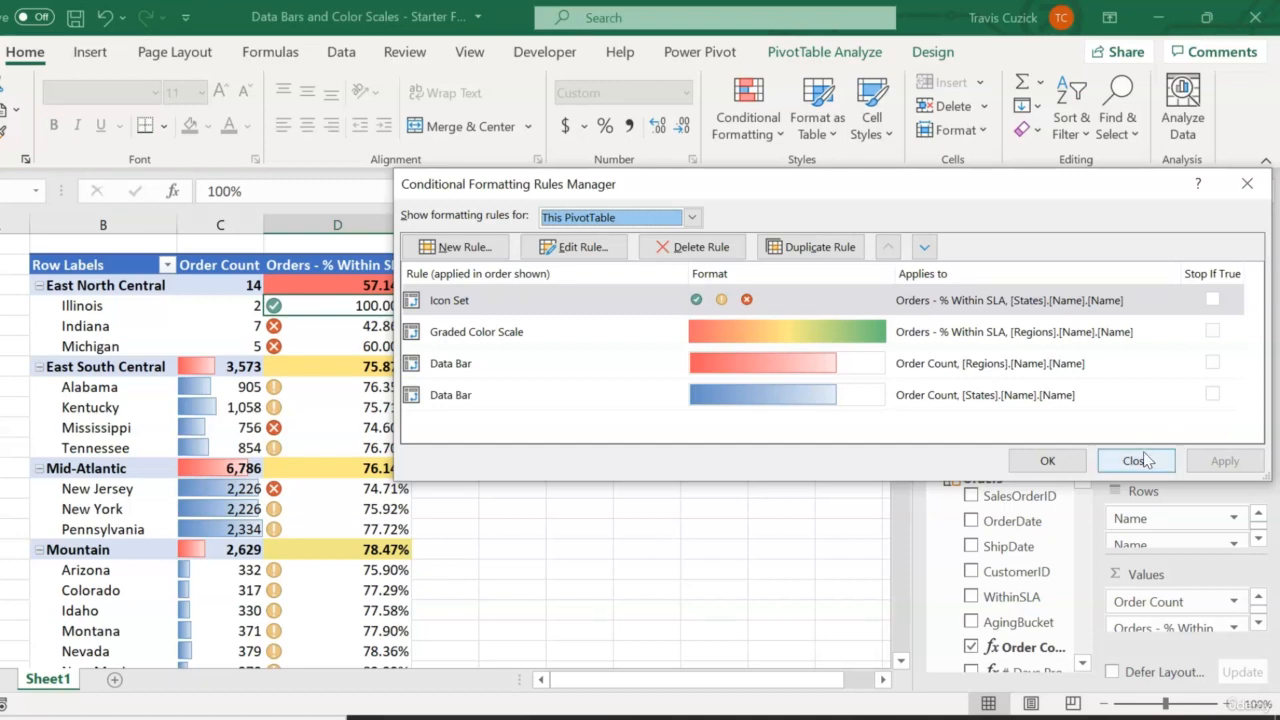
Change the region-level Orders - % Within SLA color scale rule to the 3 Symbols (Circled) icon set.
click(855, 340)
click(572, 247)
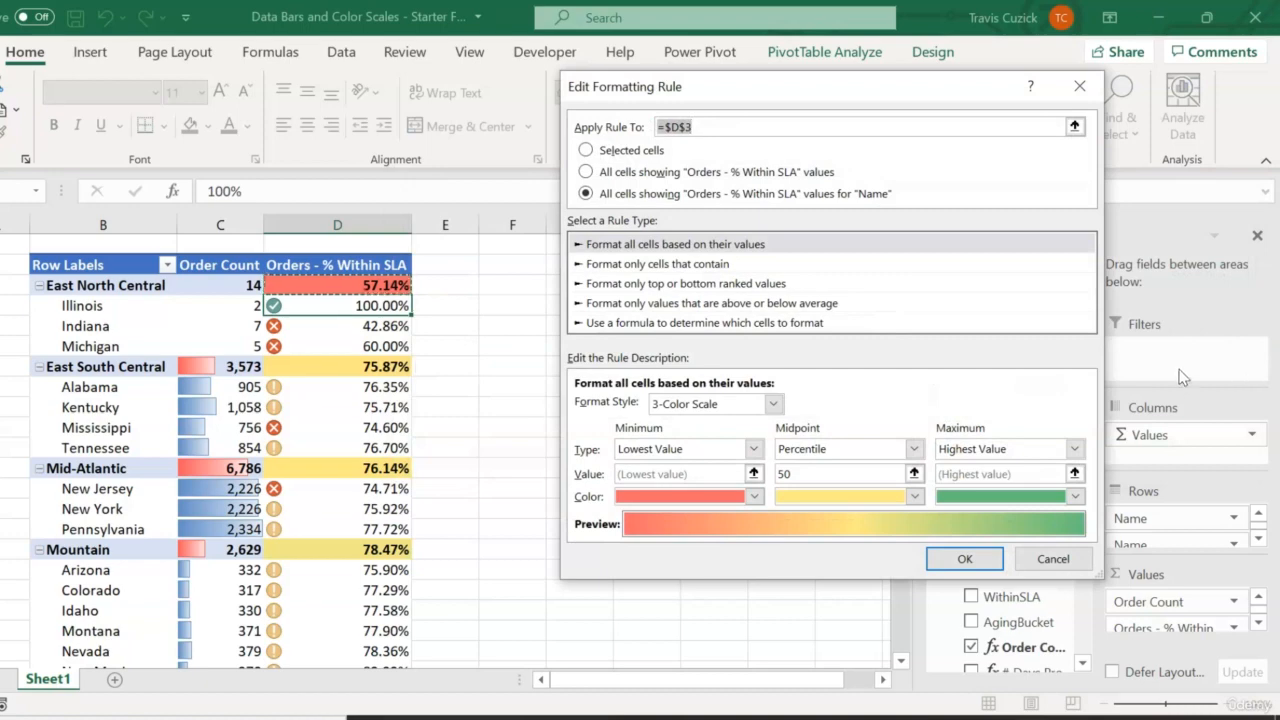
click(773, 403)
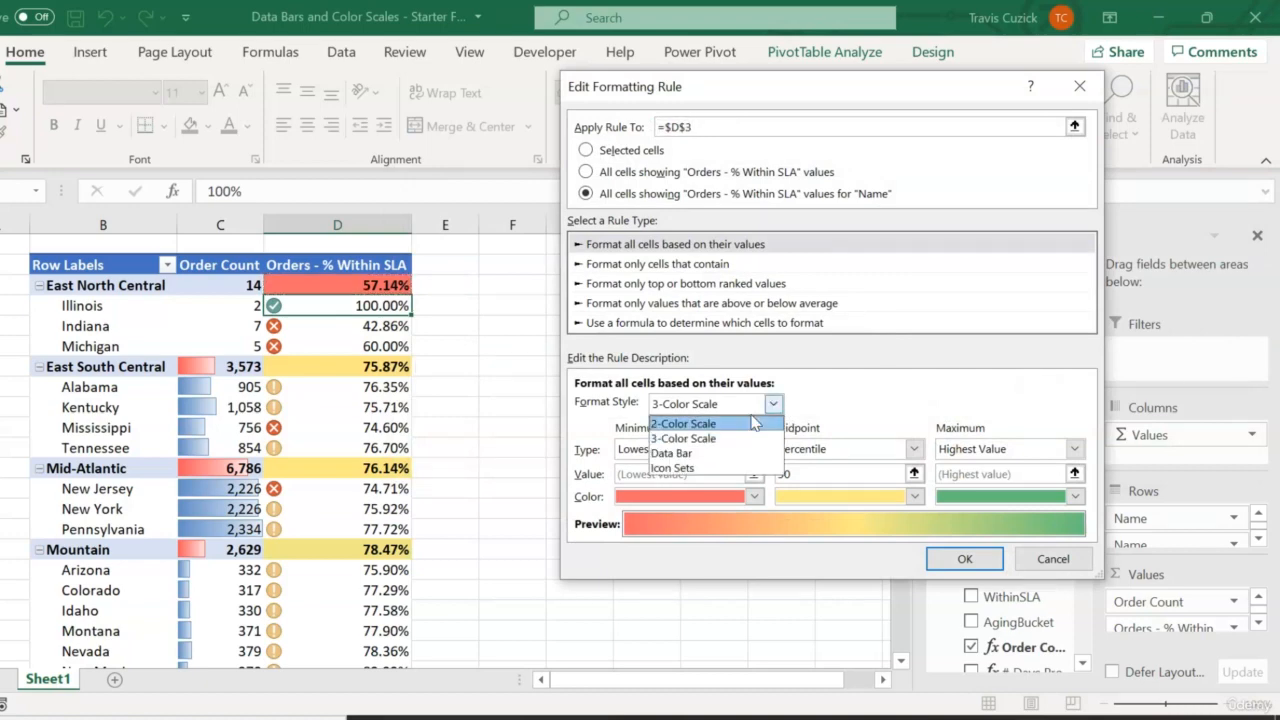
click(712, 467)
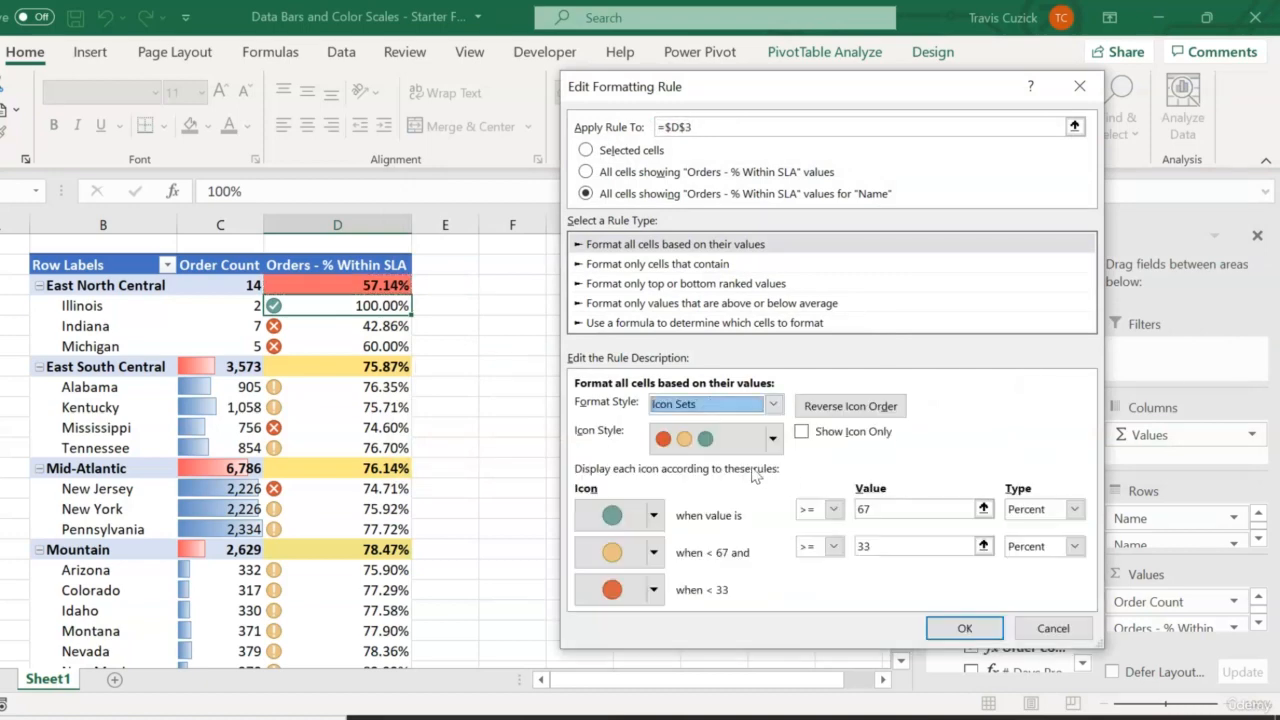
click(772, 438)
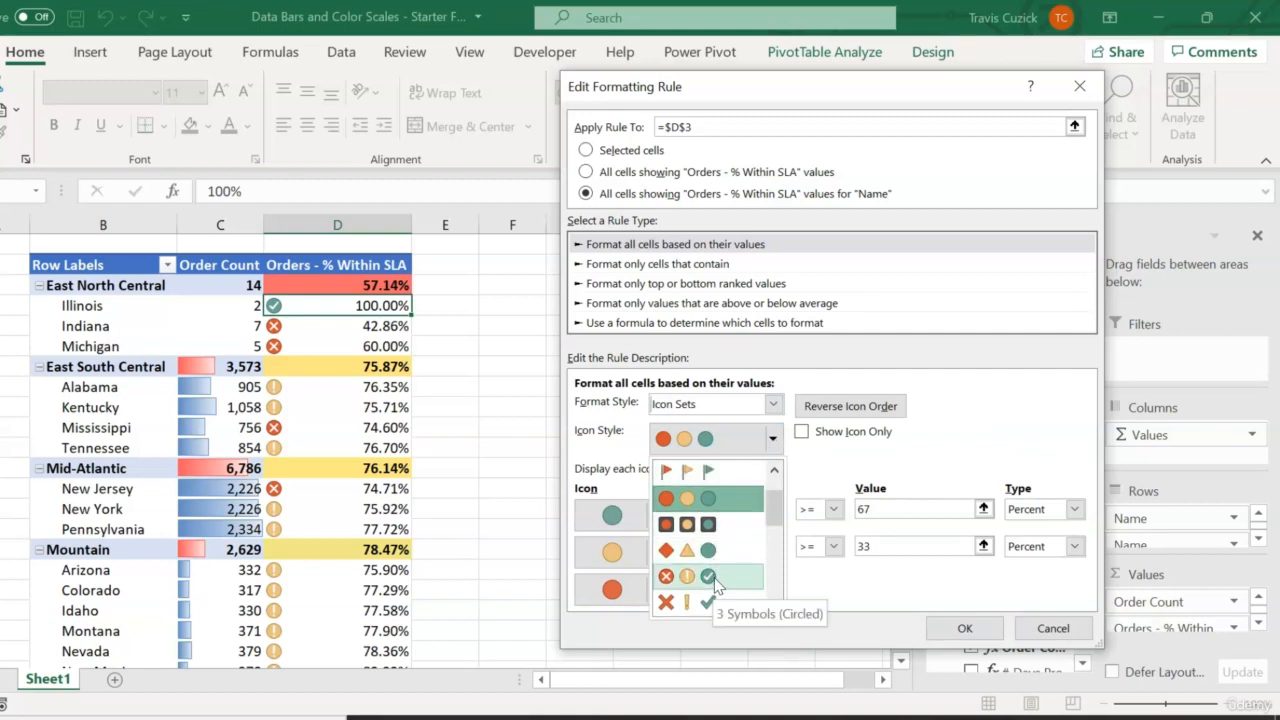
click(708, 577)
Set the region rule's green check threshold to >= 0.9 with the Number type.
click(1073, 510)
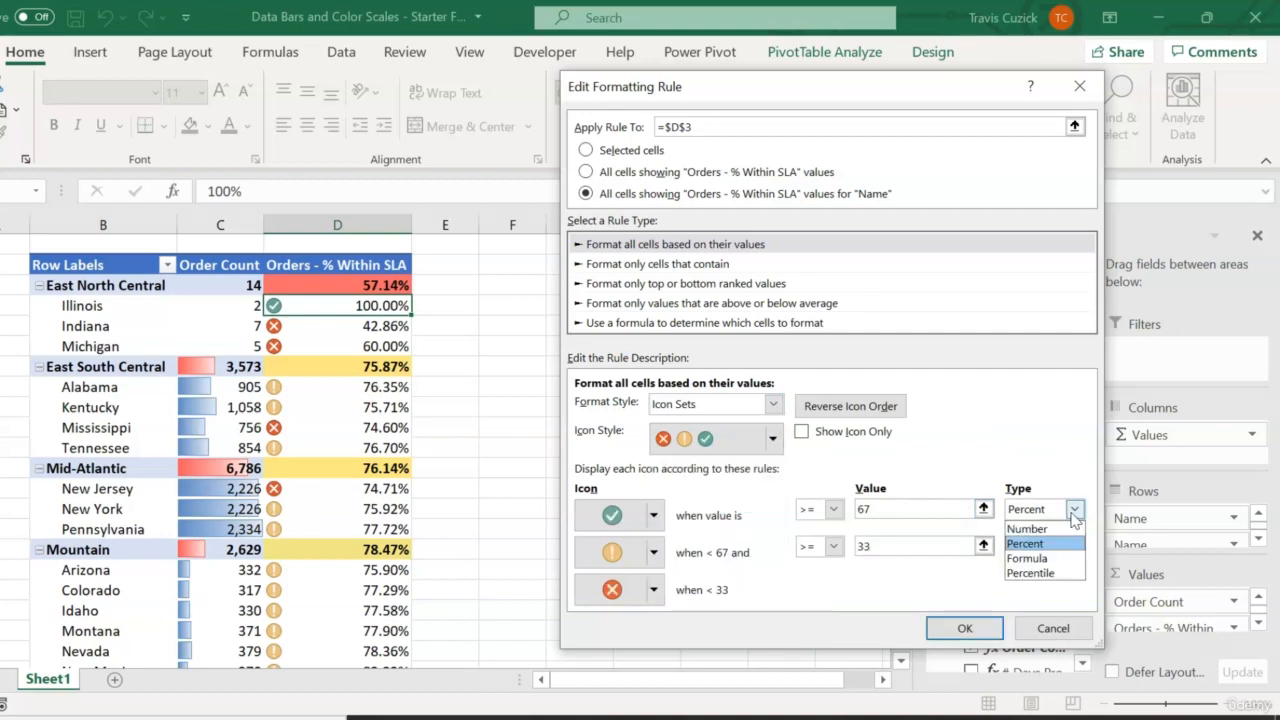
click(1028, 528)
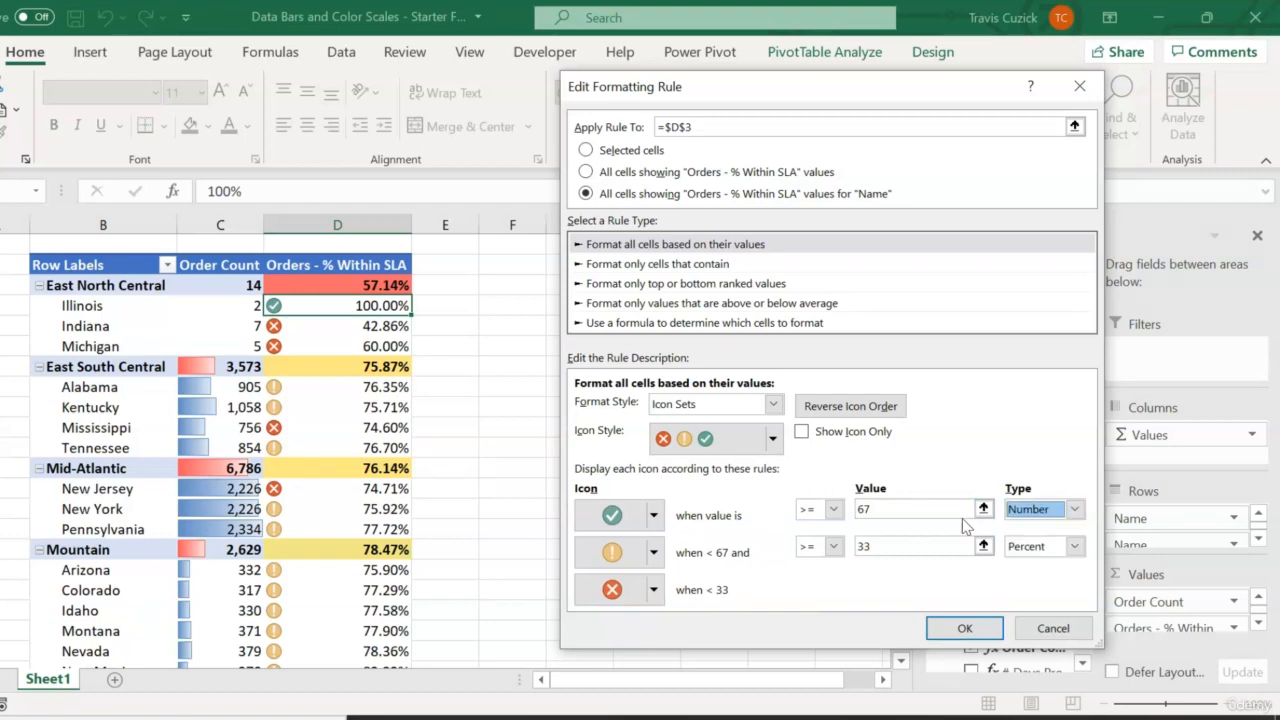
double_click(930, 509)
text(0.9)
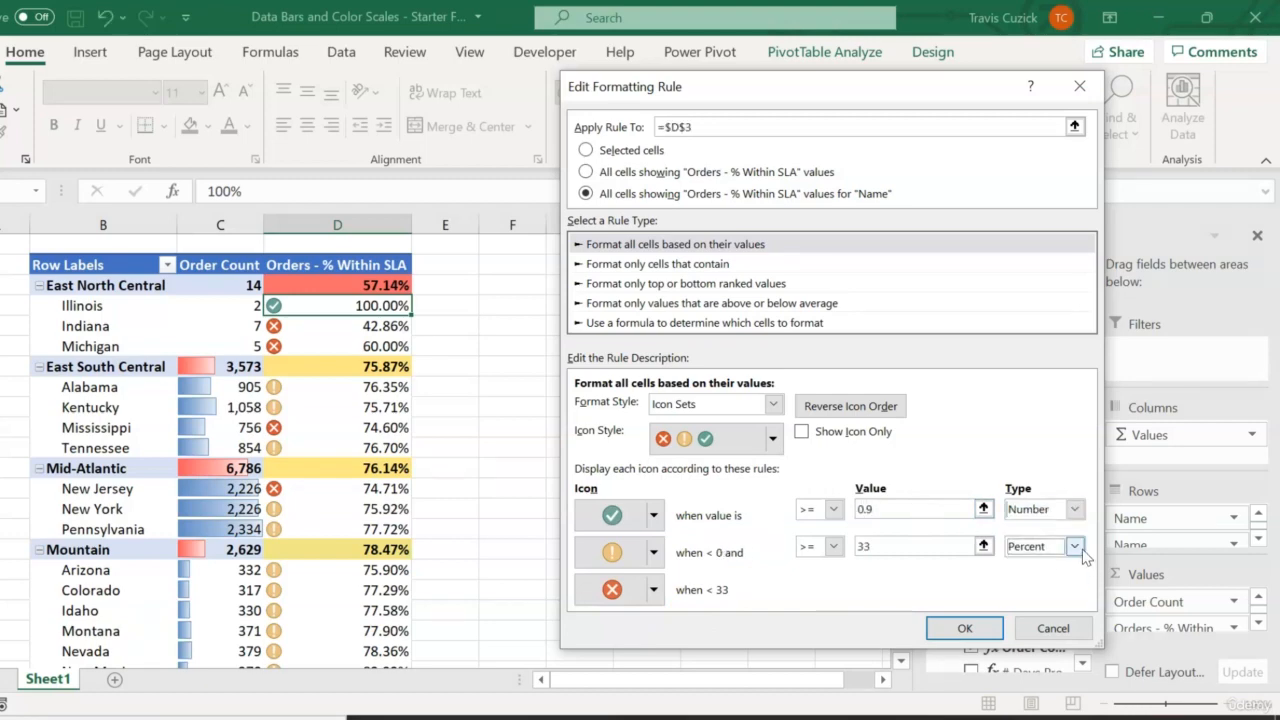
Set the region rule's yellow exclamation threshold to >= 0.75 as a Number, then apply the rules and close the rules manager.
click(1073, 546)
click(1025, 566)
double_click(899, 546)
text(0)
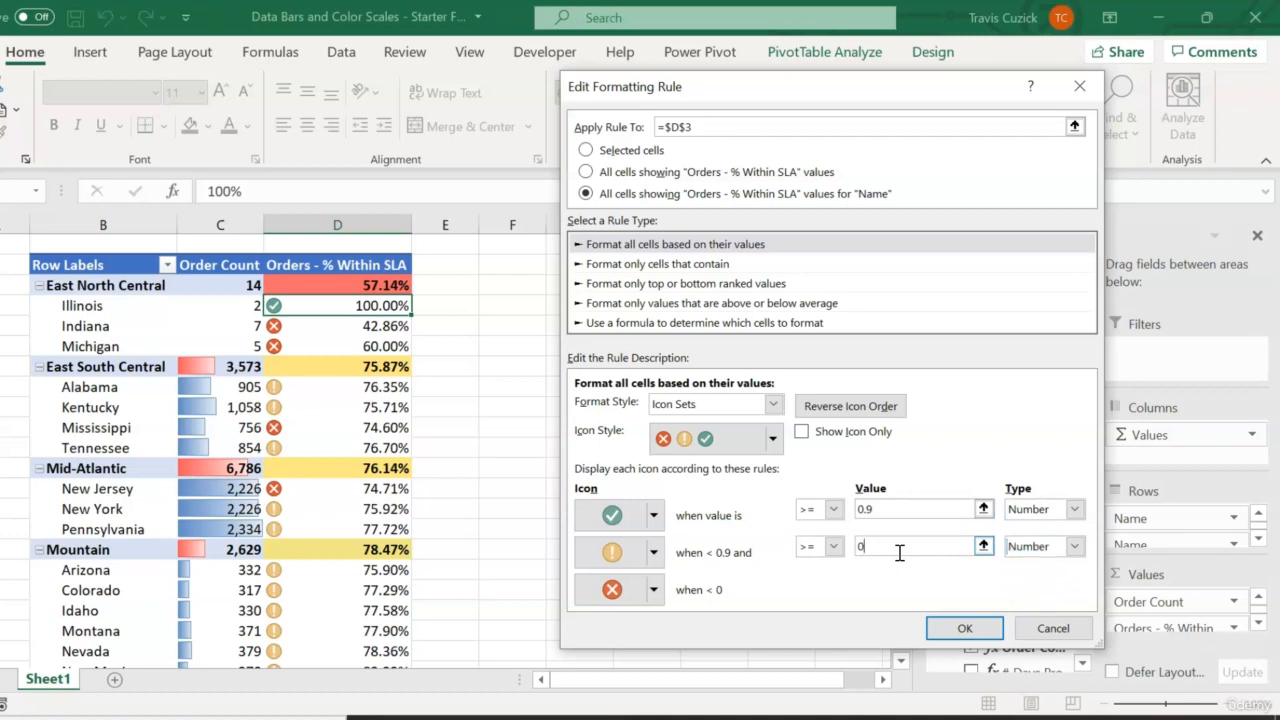
text(.75)
click(964, 628)
click(1224, 461)
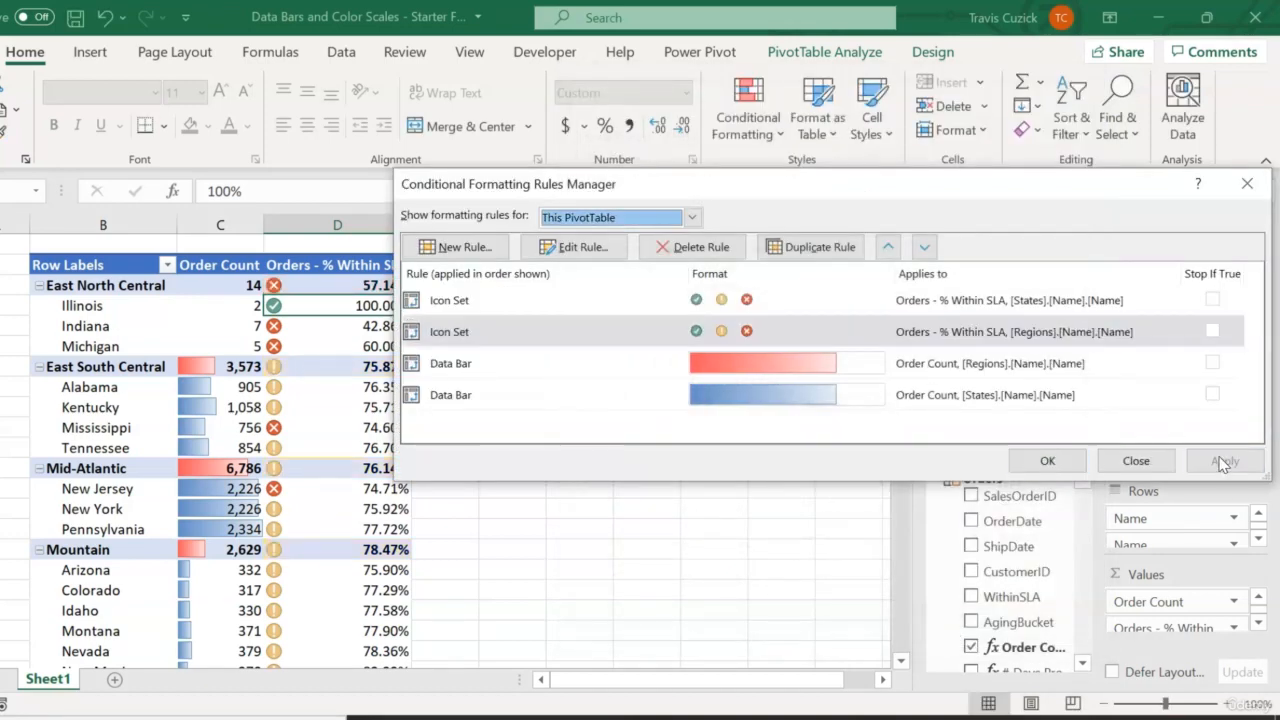
click(1046, 462)
Examine the SLA icons and order count data bars across all regions and states down to the grand total.
scroll(455, 494, down, 5)
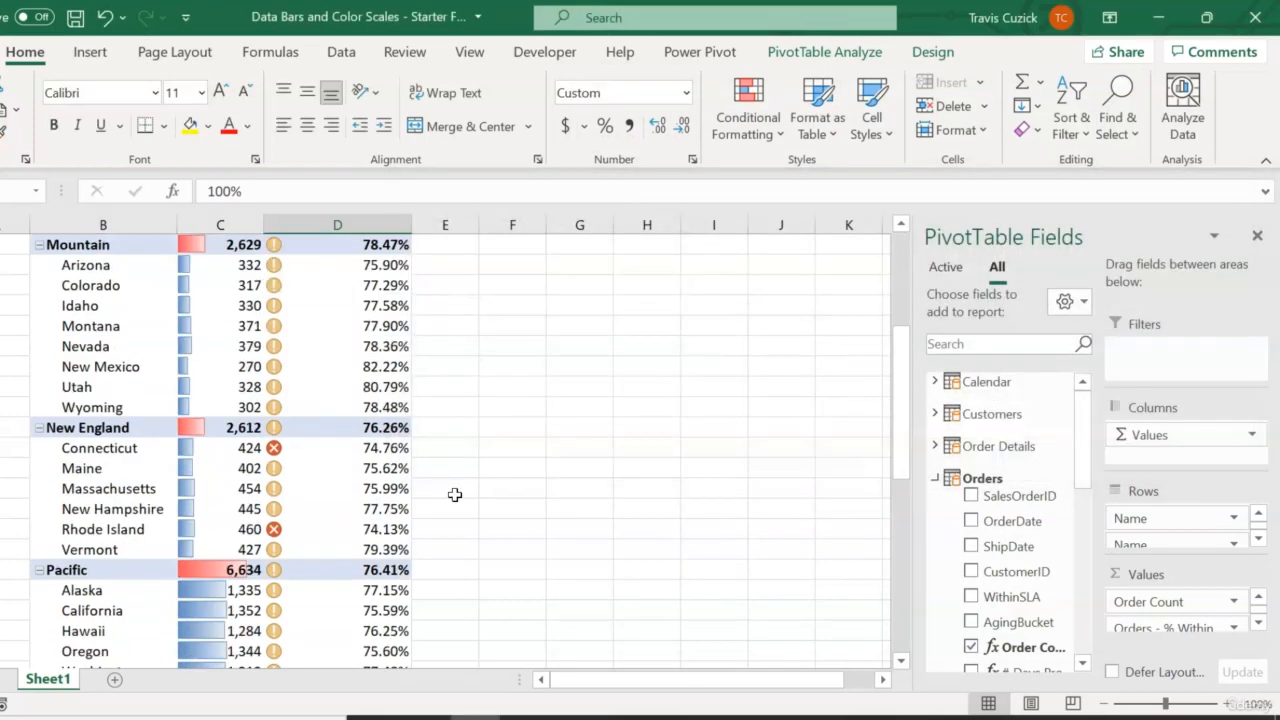
scroll(455, 494, down, 8)
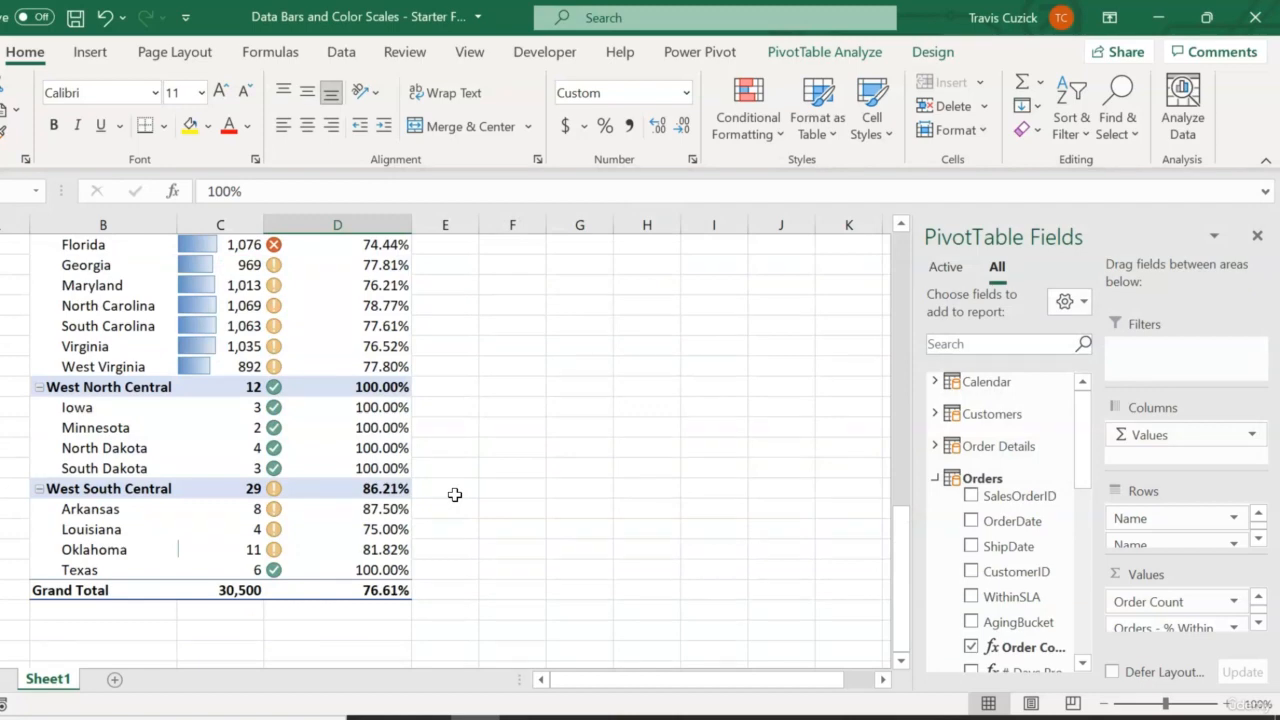
scroll(455, 494, up, 7)
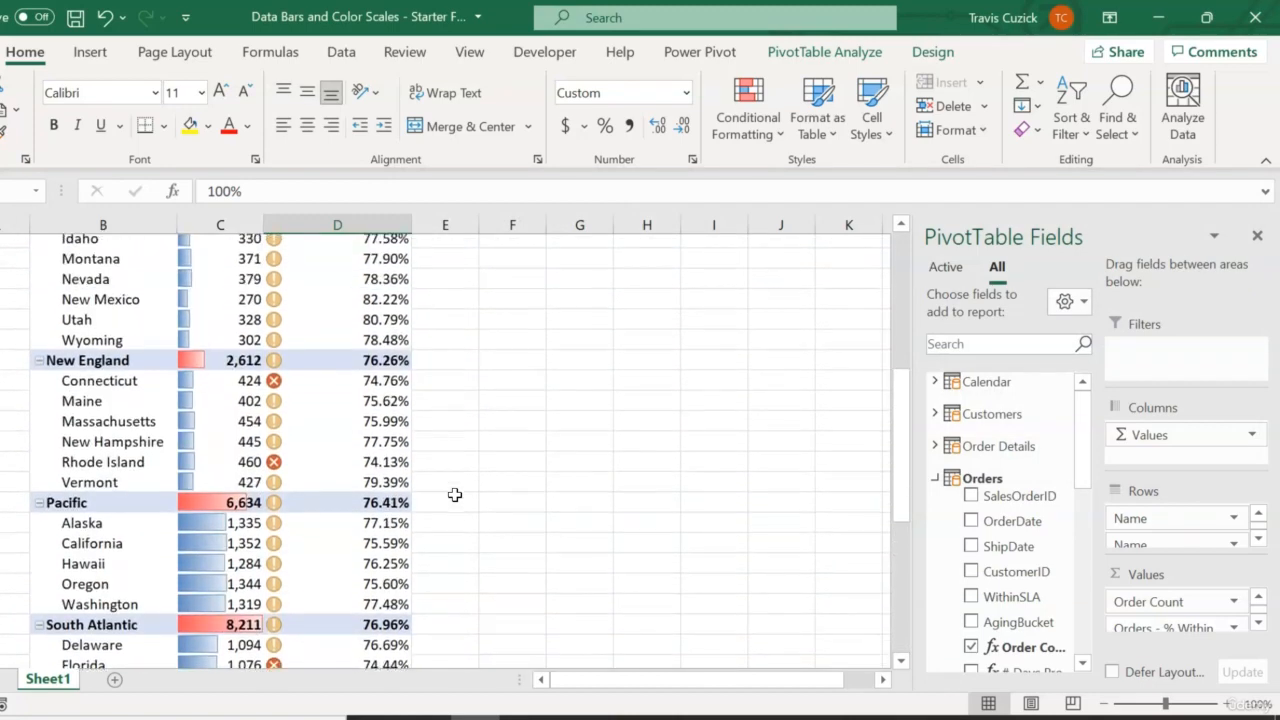
scroll(455, 494, up, 6)
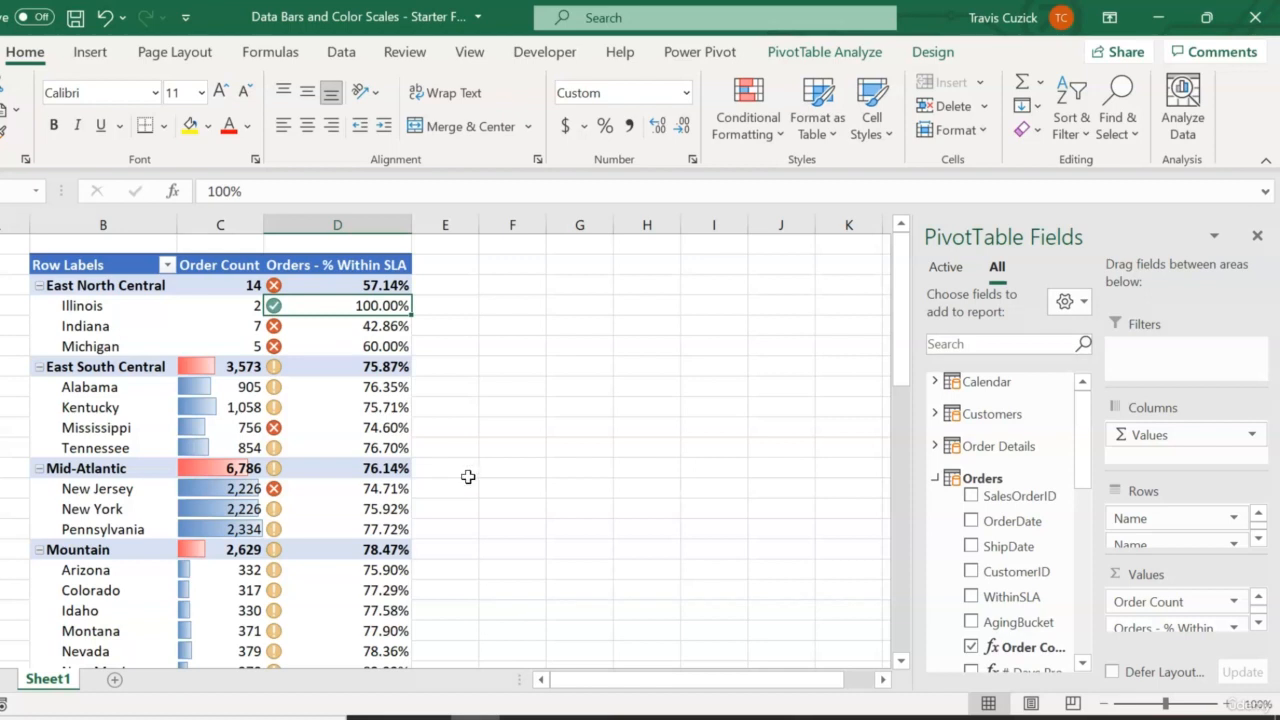
mouse_move(222, 442)
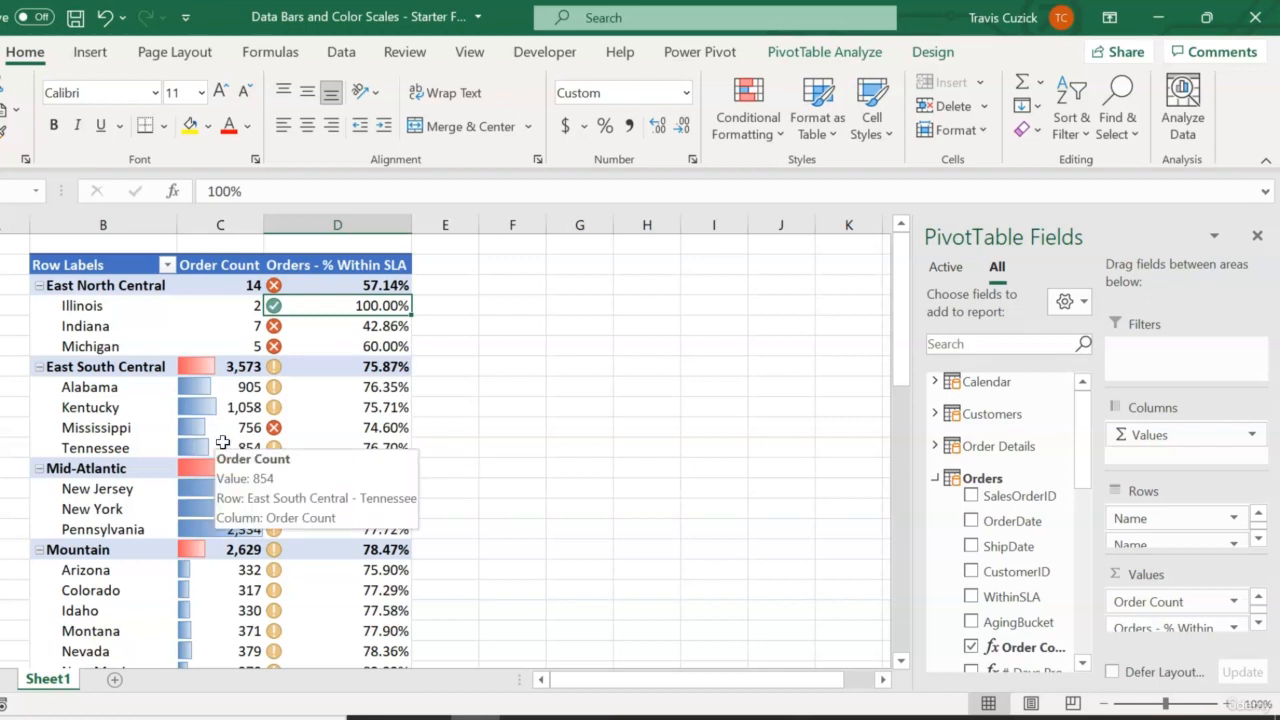